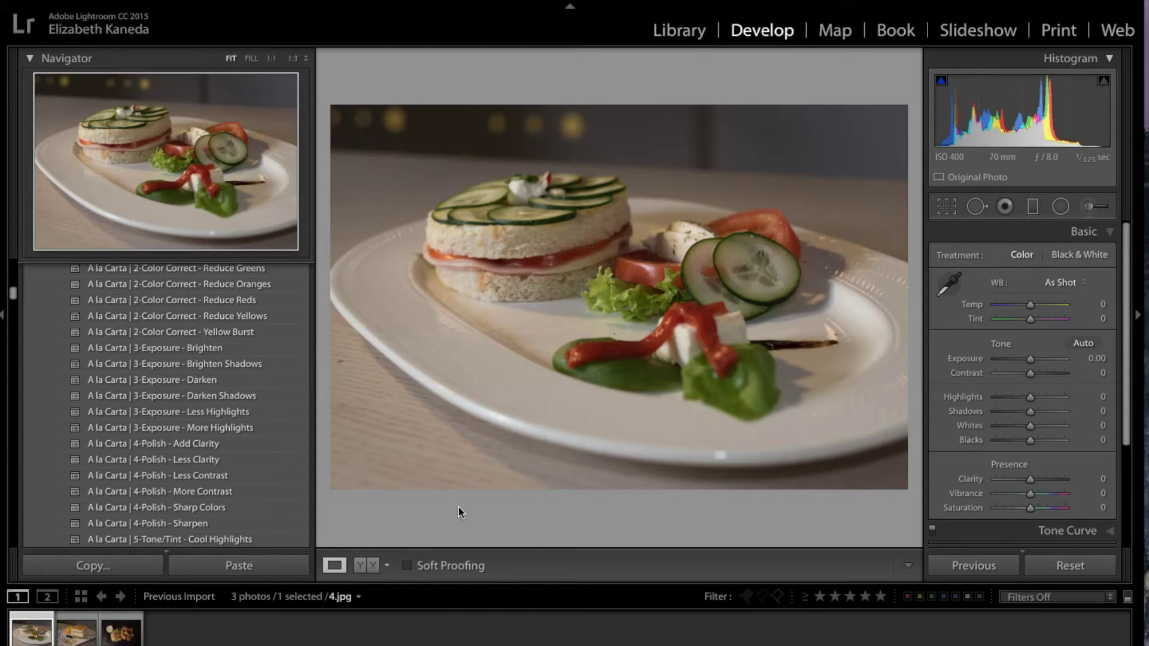
# - Browse the A la Carta presets and apply 0-All in One - Sweet Paprika to the photo
pyautogui.click(147, 302)
pyautogui.scroll(5, 145, 300)
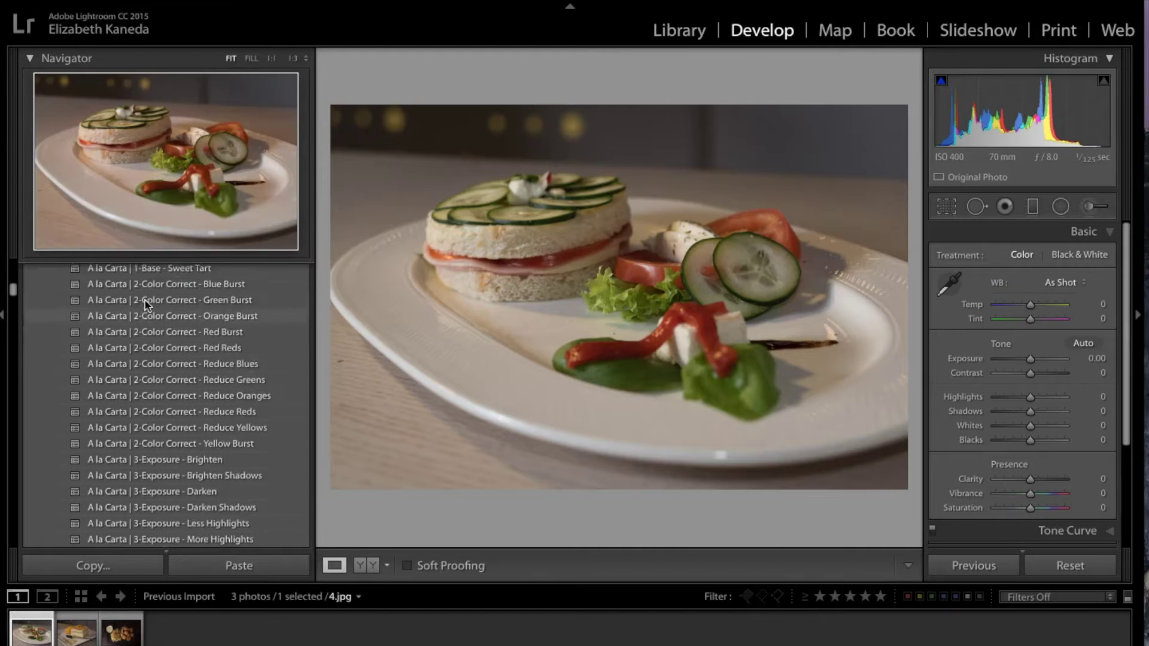
pyautogui.scroll(15, 145, 301)
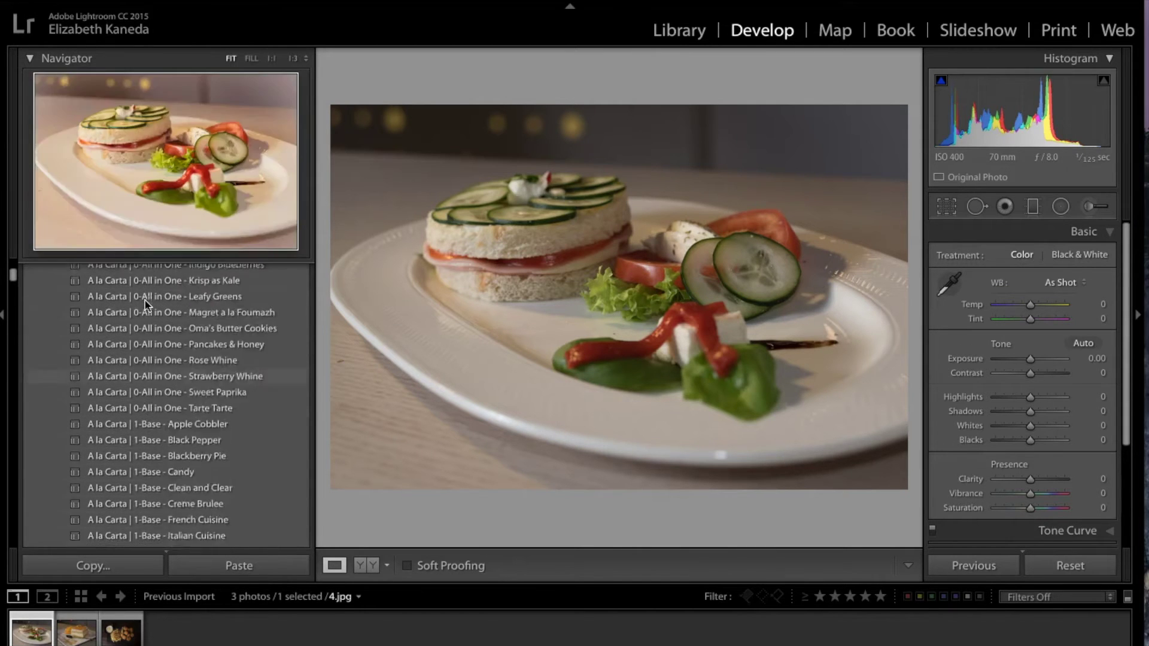
pyautogui.scroll(3, 145, 301)
pyautogui.scroll(-5, 144, 300)
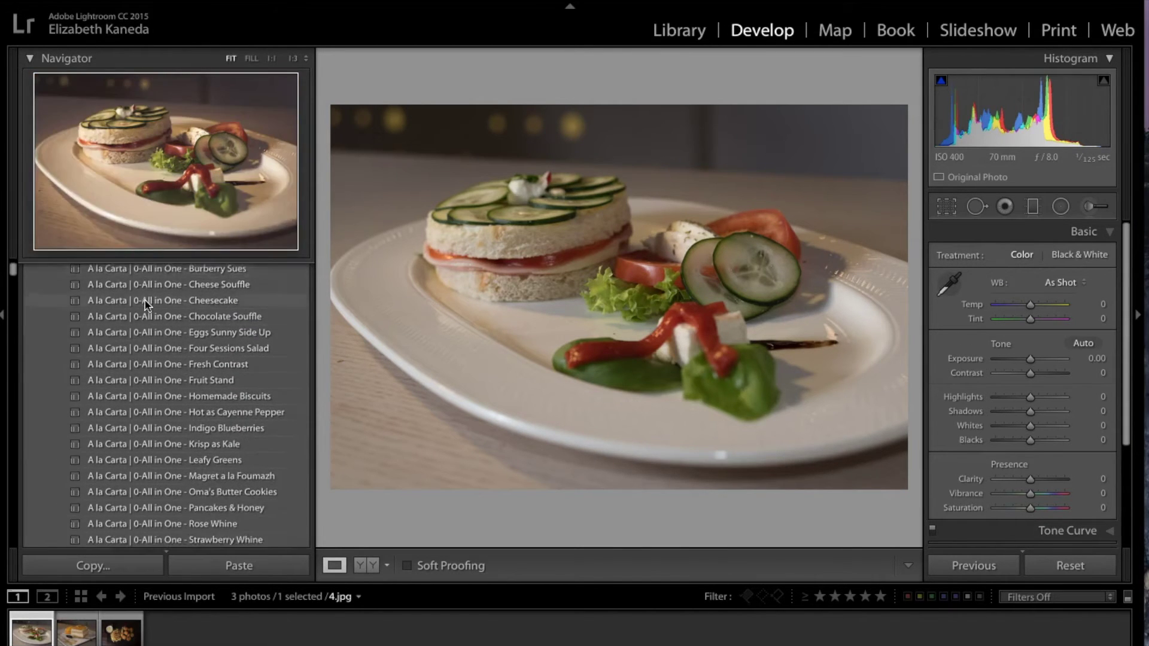
pyautogui.scroll(1, 261, 459)
pyautogui.scroll(5, 261, 459)
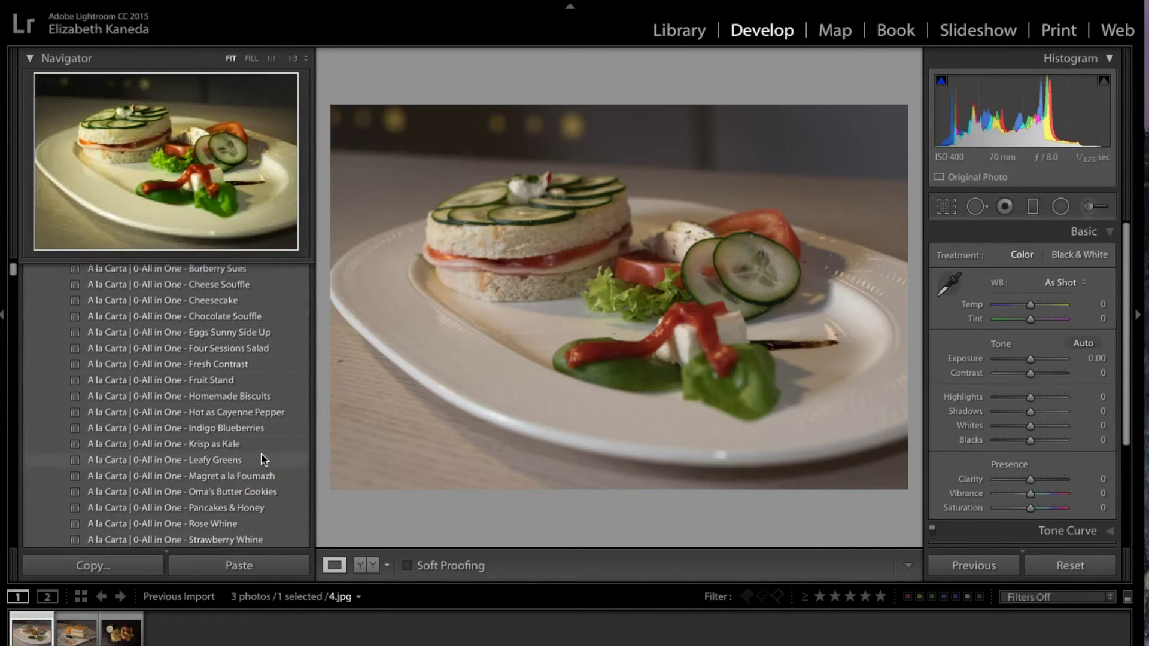
pyautogui.scroll(-6, 261, 458)
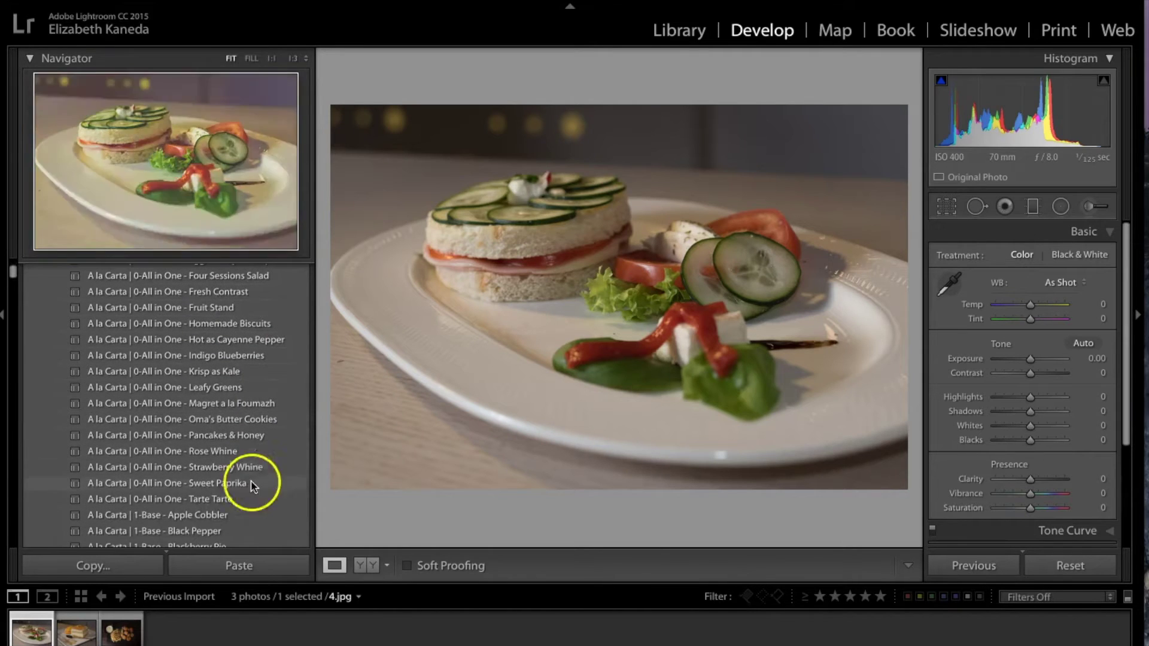
pyautogui.click(238, 486)
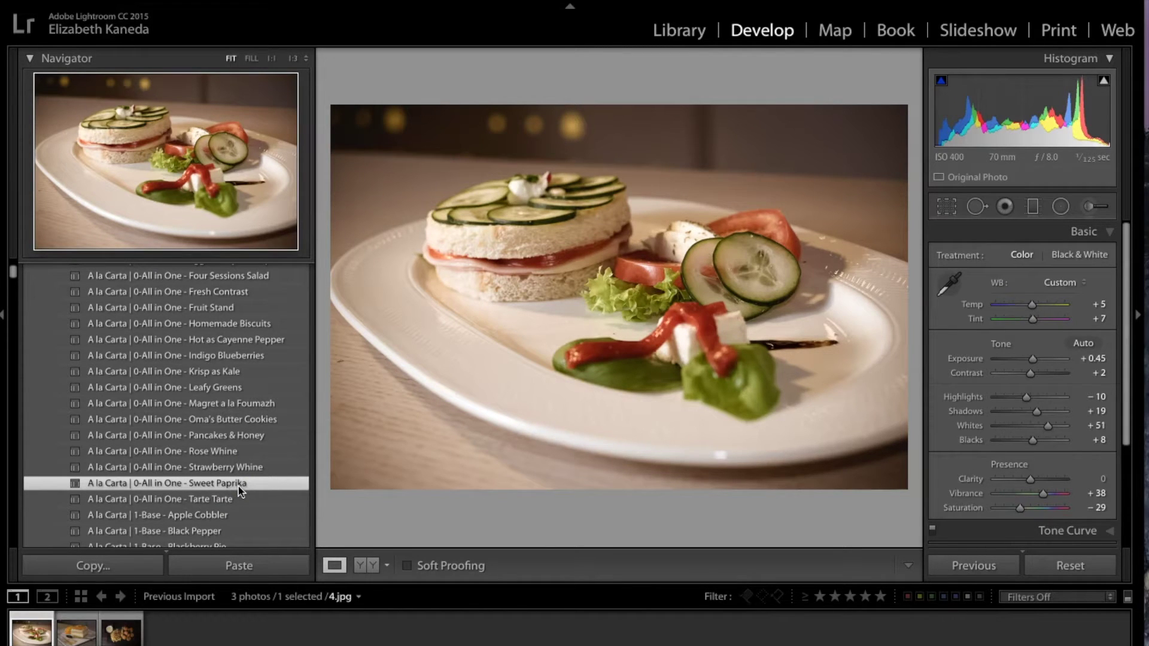
# - Apply the A la Carta 2-Color Correct - Reduce Oranges preset on top of the current edit
pyautogui.scroll(-5, 239, 449)
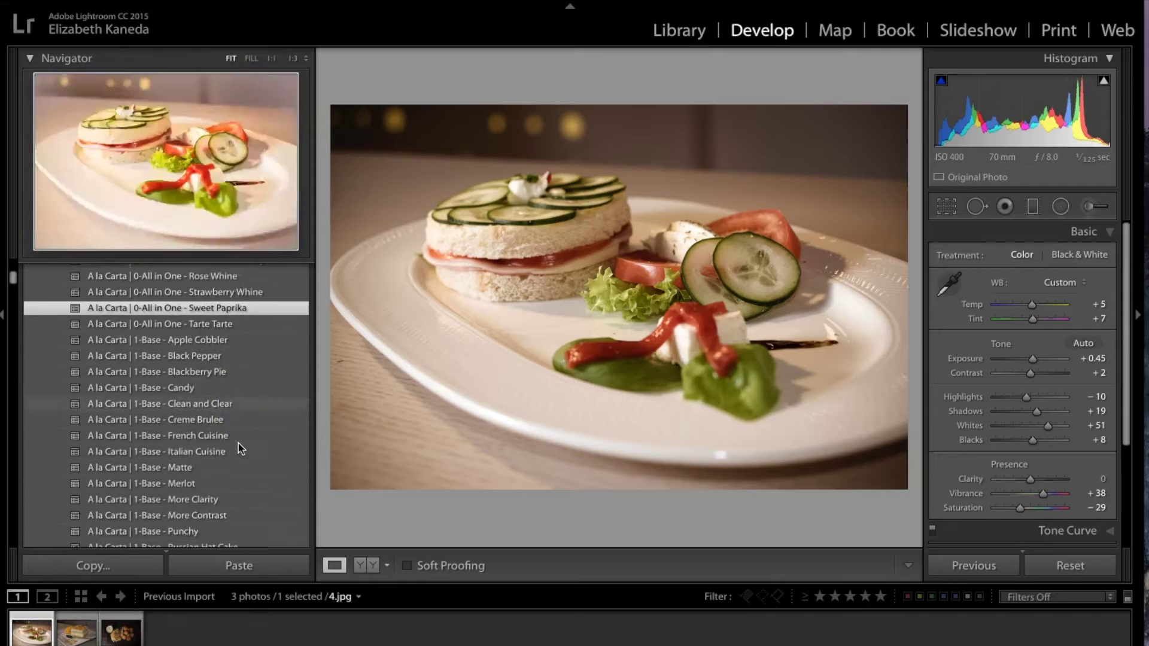
pyautogui.scroll(-3, 239, 448)
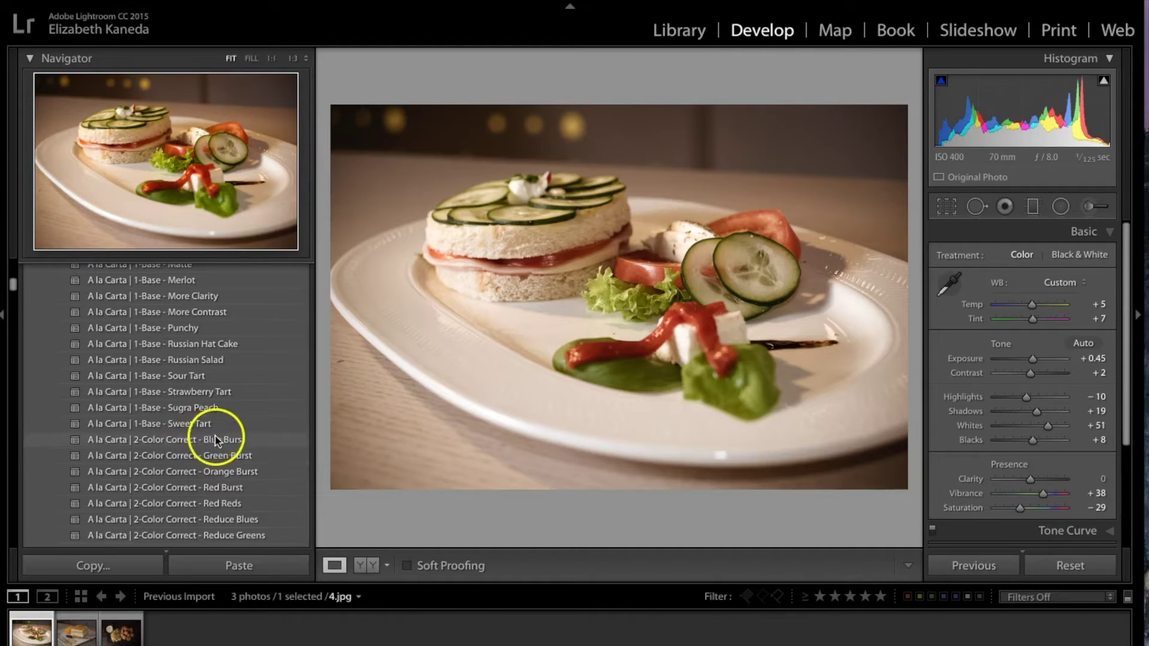
pyautogui.scroll(-1, 236, 469)
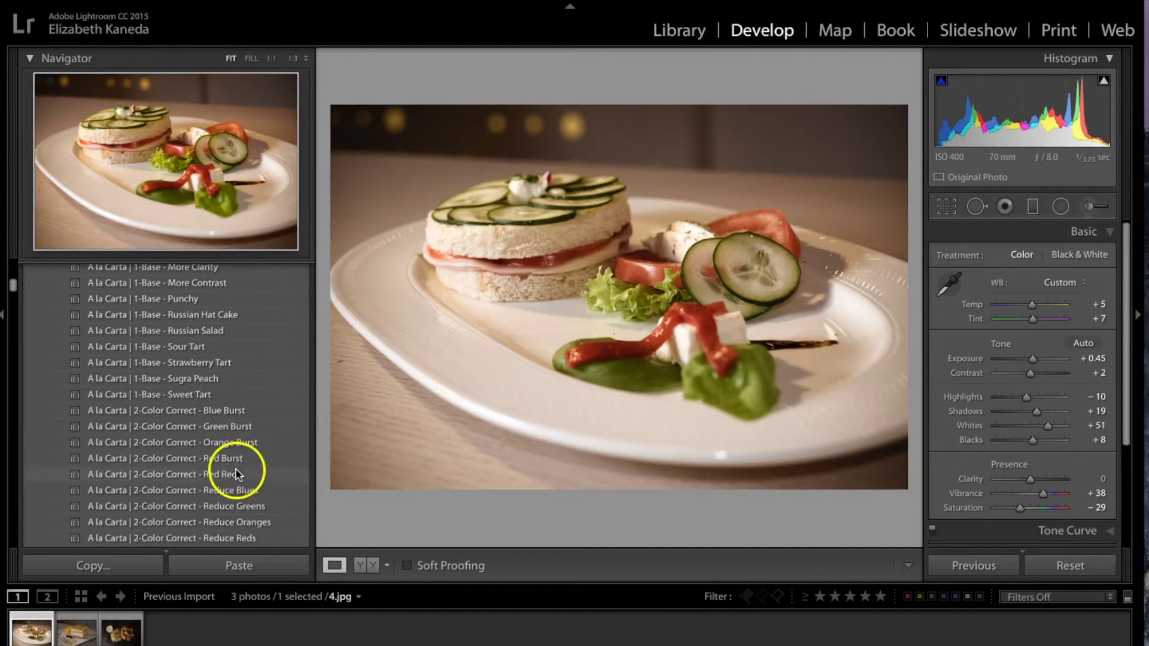
pyautogui.click(244, 523)
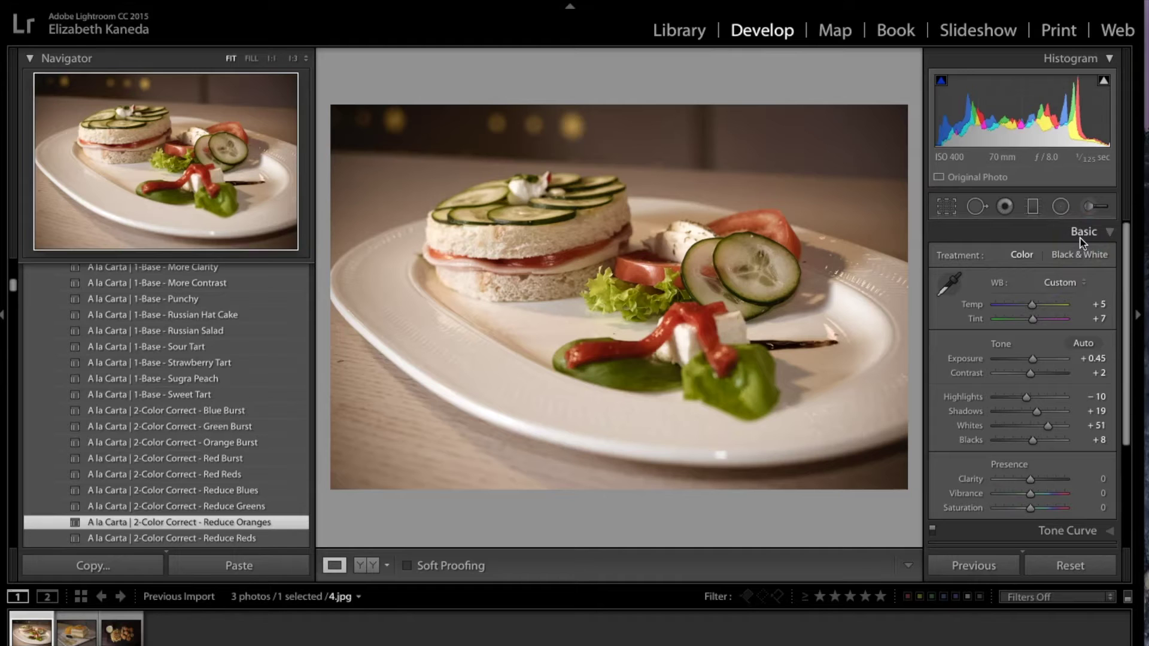
# - Raise the photo's Blacks to +27 in the basic tone adjustments
pyautogui.scroll(-4, 1039, 281)
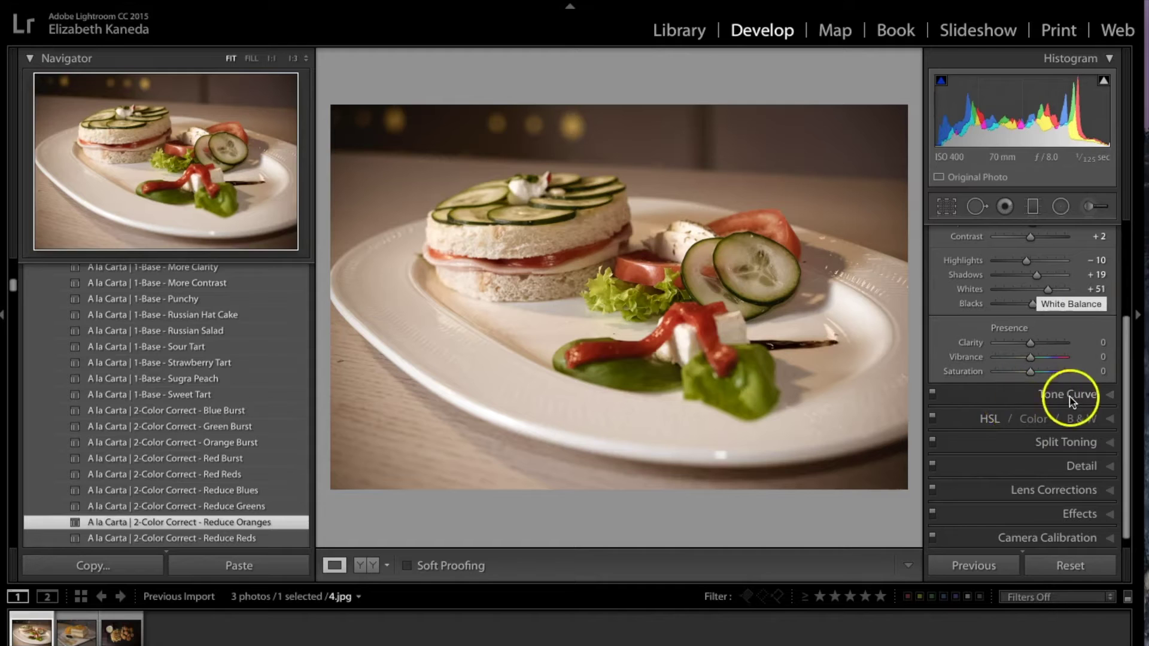
pyautogui.moveTo(1039, 309)
pyautogui.mouseDown()
pyautogui.moveTo(1021, 304)
pyautogui.moveTo(1042, 305)
pyautogui.mouseUp()
pyautogui.click(1103, 306)
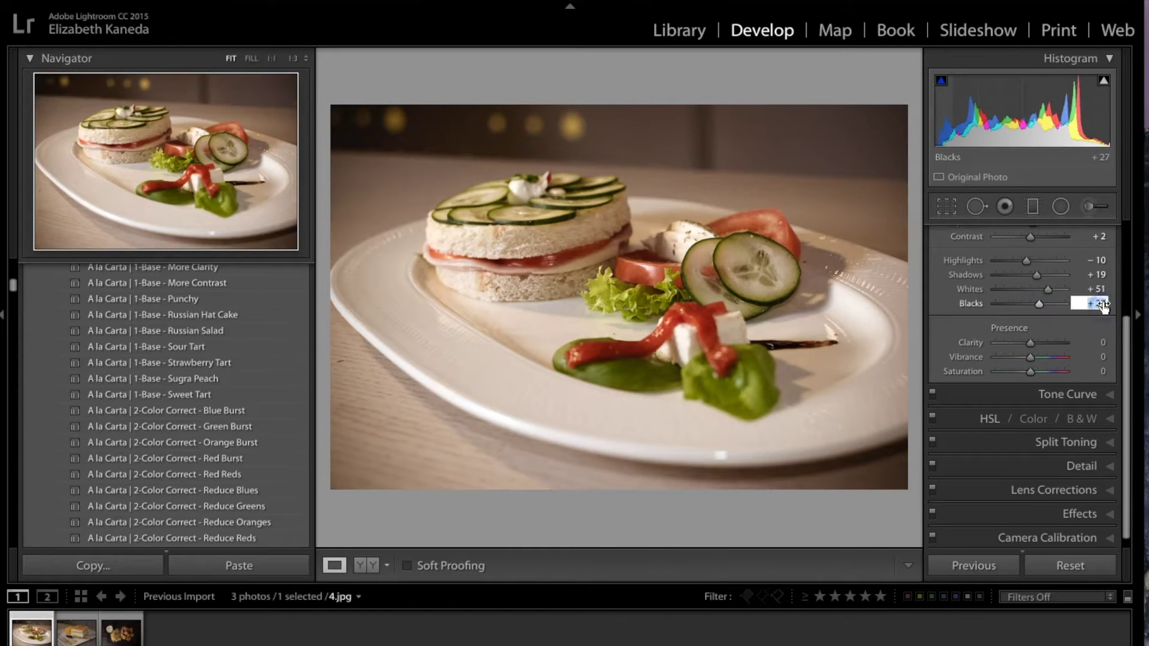
pyautogui.press('Return')
# - Paint over the sandwich and garnish with an adjustment brush using the A la Carta Enhance - Color/Contrast effect
pyautogui.click(1106, 199)
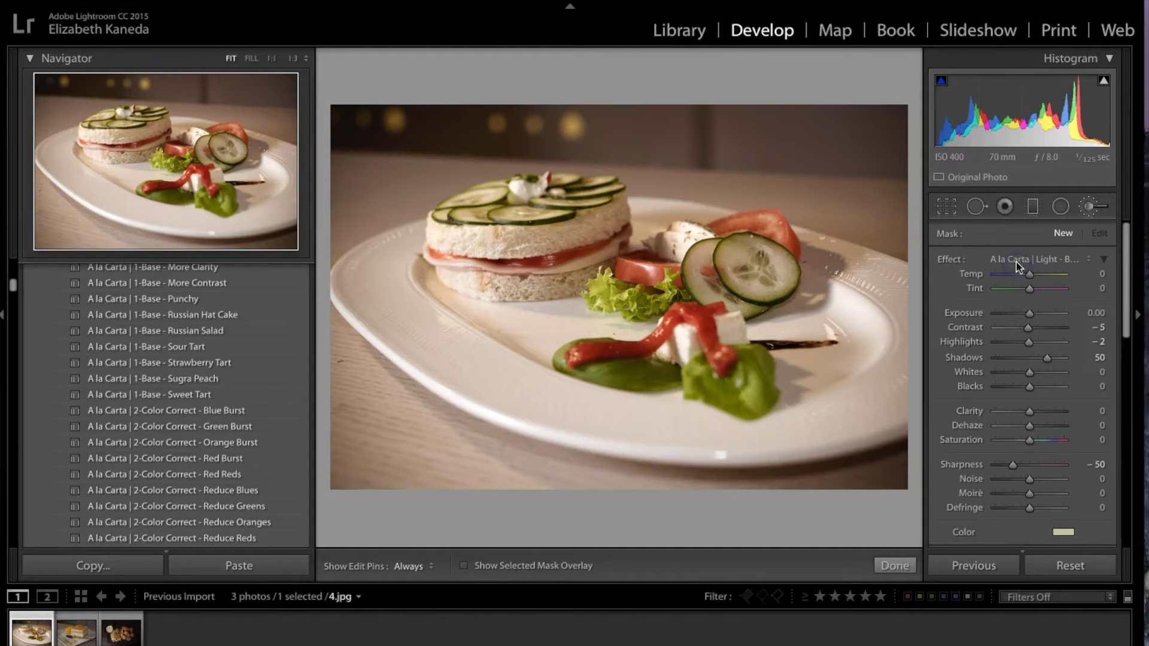
pyautogui.click(1019, 260)
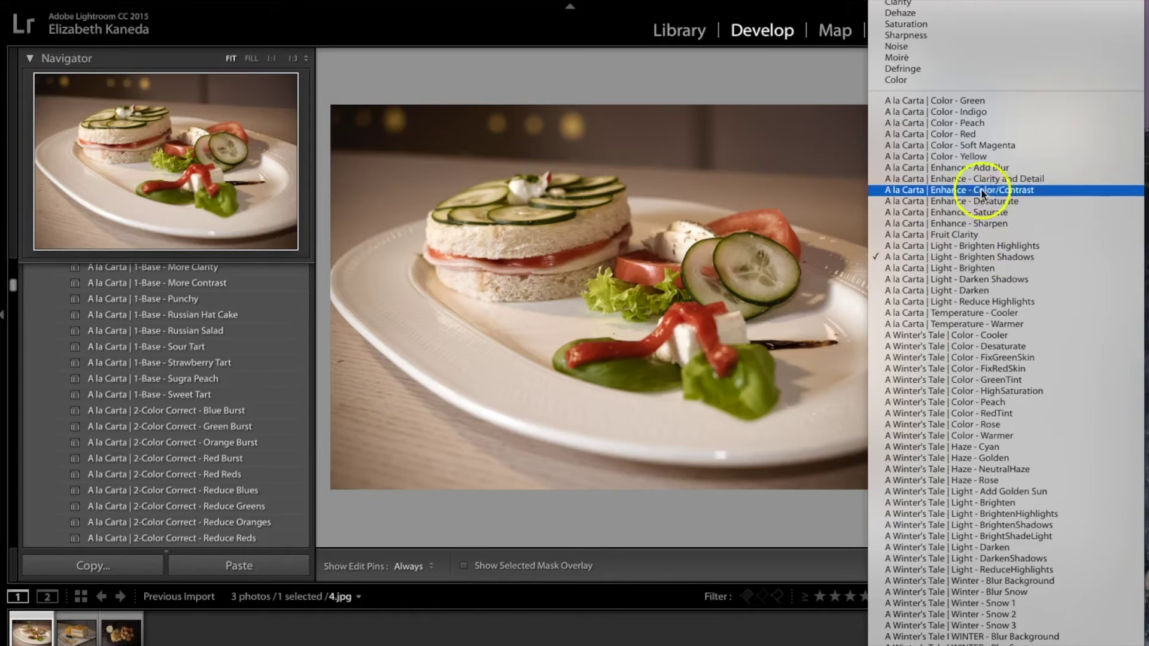
pyautogui.click(958, 179)
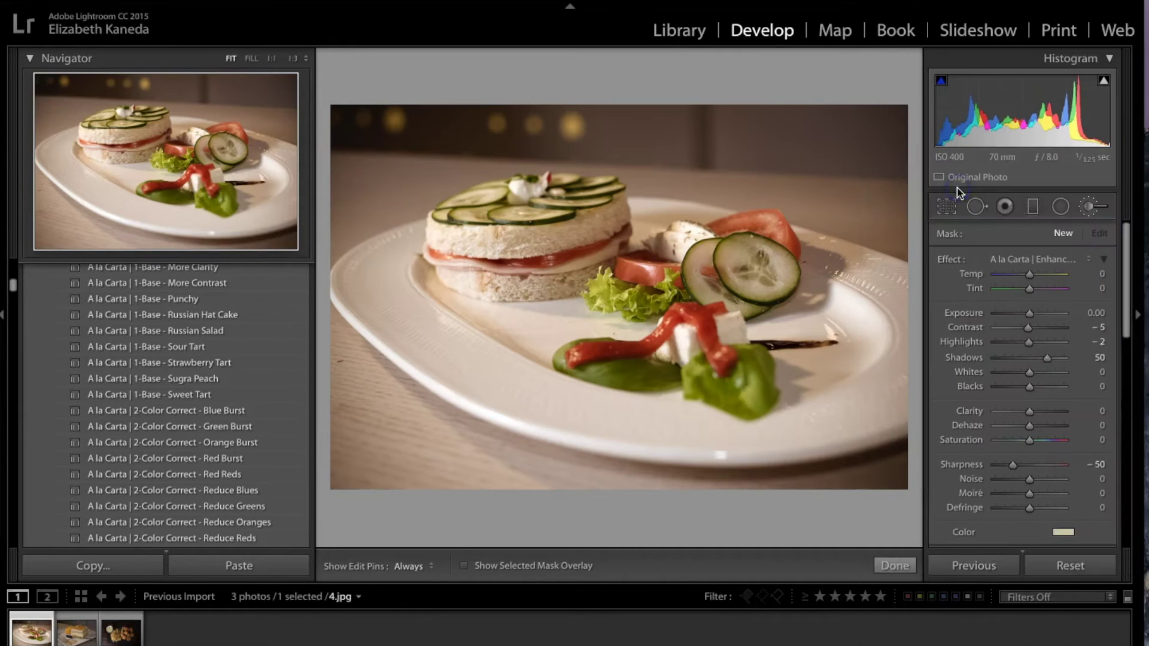
pyautogui.press('h')
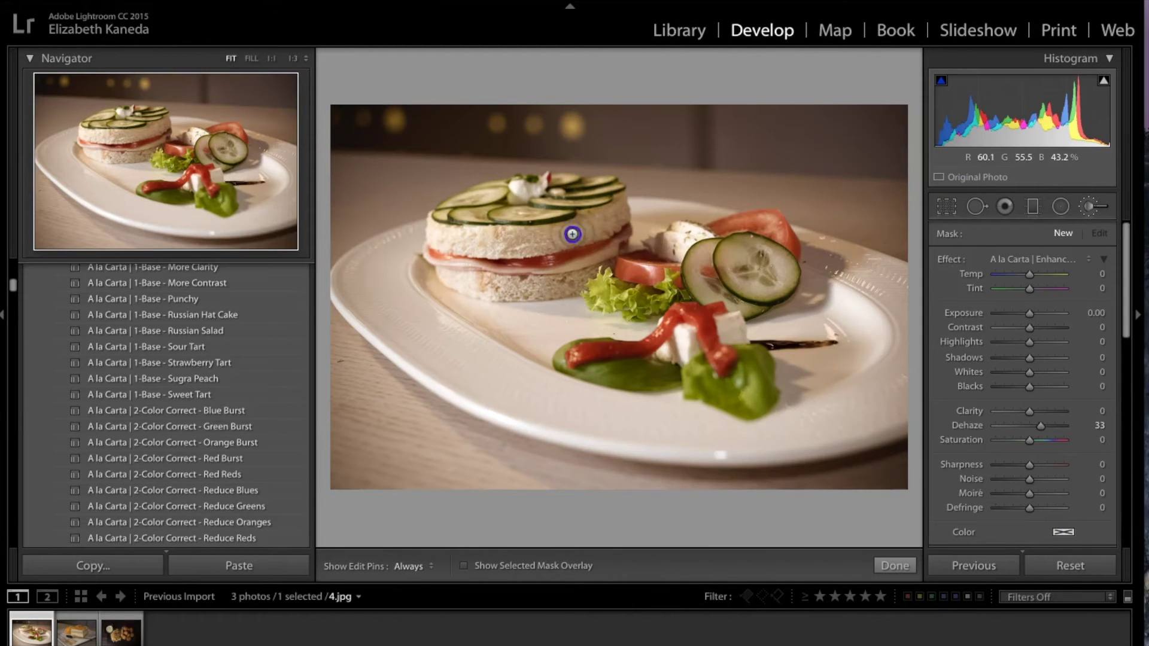
pyautogui.moveTo(444, 210)
pyautogui.mouseDown()
pyautogui.moveTo(526, 266)
pyautogui.moveTo(545, 267)
pyautogui.moveTo(554, 253)
pyautogui.moveTo(552, 264)
pyautogui.moveTo(573, 226)
pyautogui.moveTo(657, 288)
pyautogui.moveTo(666, 273)
pyautogui.moveTo(641, 287)
pyautogui.moveTo(601, 268)
pyautogui.moveTo(704, 281)
pyautogui.moveTo(742, 272)
pyautogui.moveTo(706, 276)
pyautogui.moveTo(673, 256)
pyautogui.moveTo(737, 281)
pyautogui.mouseUp()
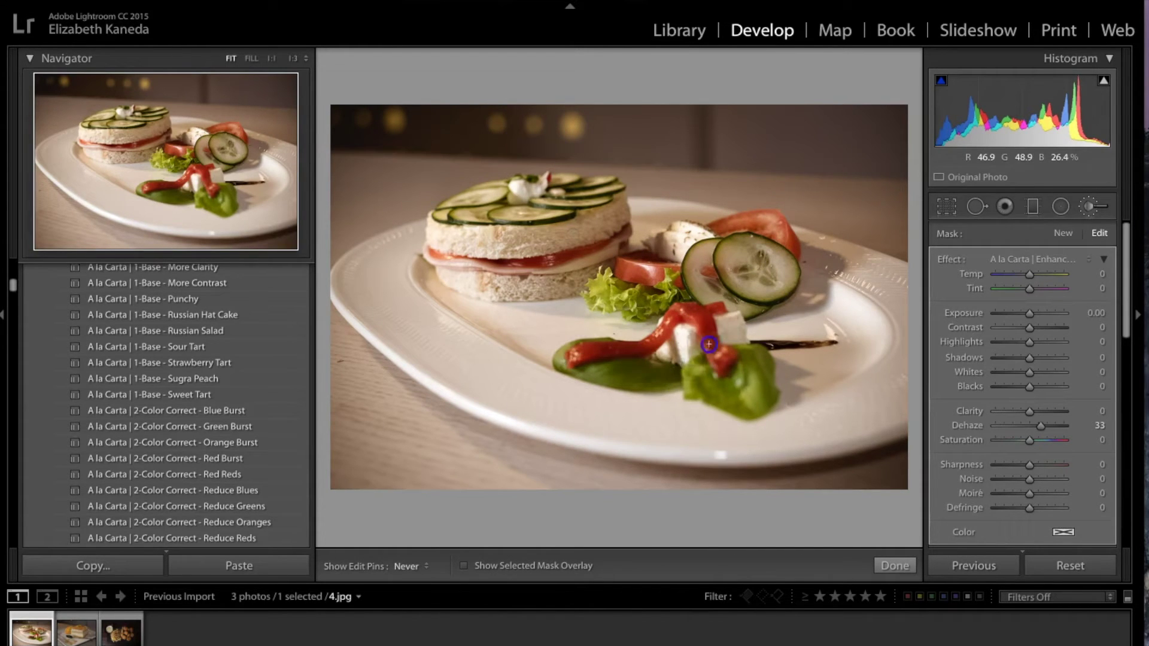
pyautogui.press('h')
# - Create a new brush mask with the A la Carta Light - Brighten effect and paint it over the food
pyautogui.click(1089, 209)
pyautogui.click(1064, 232)
pyautogui.click(1028, 259)
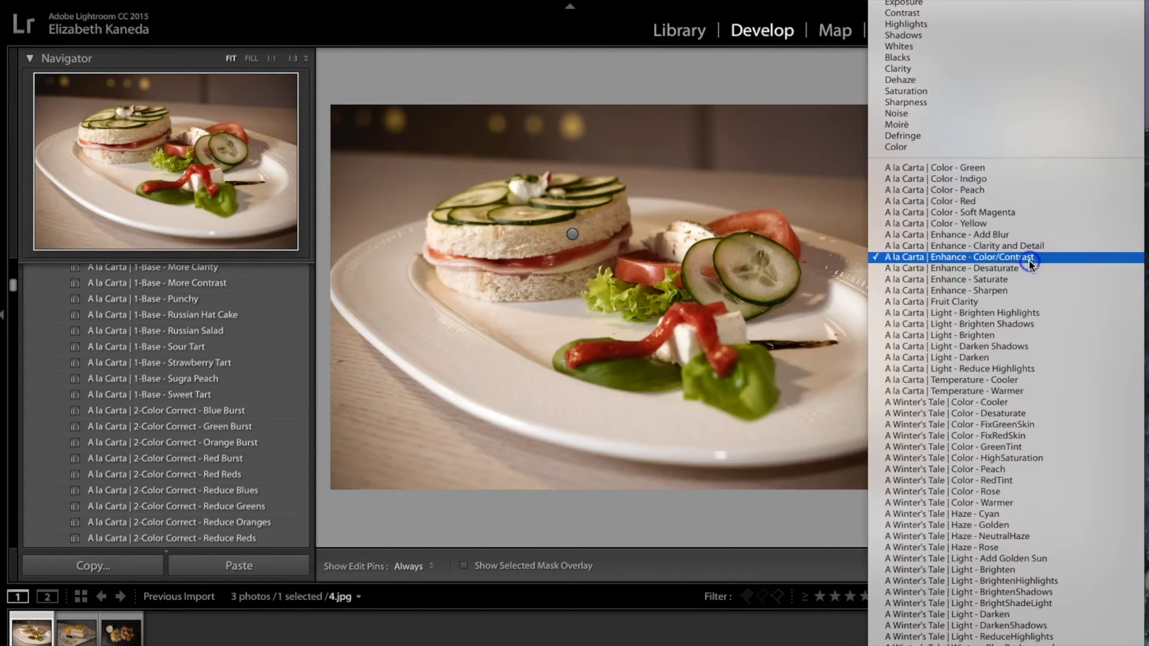
pyautogui.click(956, 335)
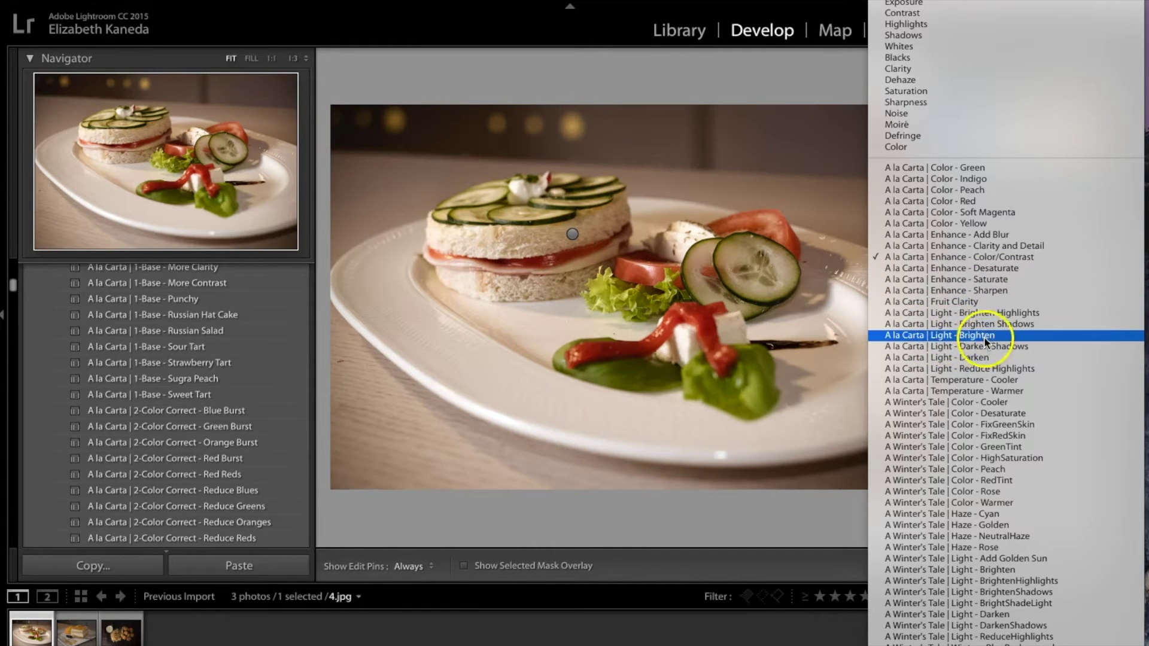
pyautogui.click(515, 241)
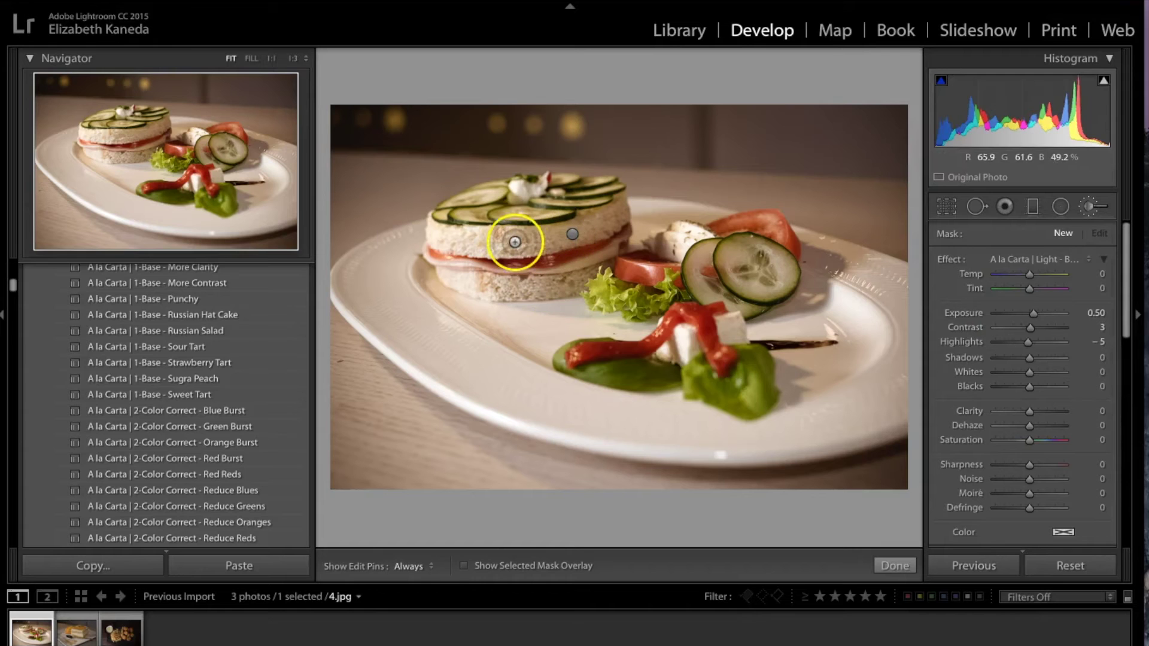
pyautogui.press('h')
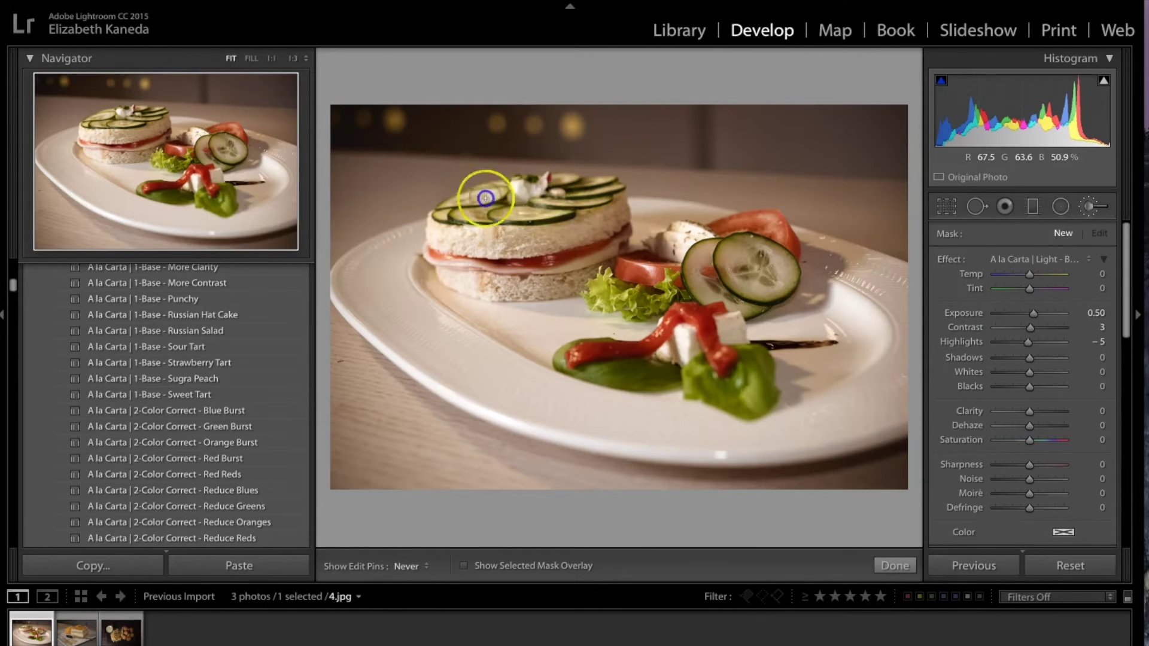
pyautogui.moveTo(592, 274)
pyautogui.mouseDown()
pyautogui.moveTo(628, 291)
pyautogui.moveTo(633, 260)
pyautogui.moveTo(684, 244)
pyautogui.moveTo(782, 253)
pyautogui.moveTo(755, 241)
pyautogui.mouseUp()
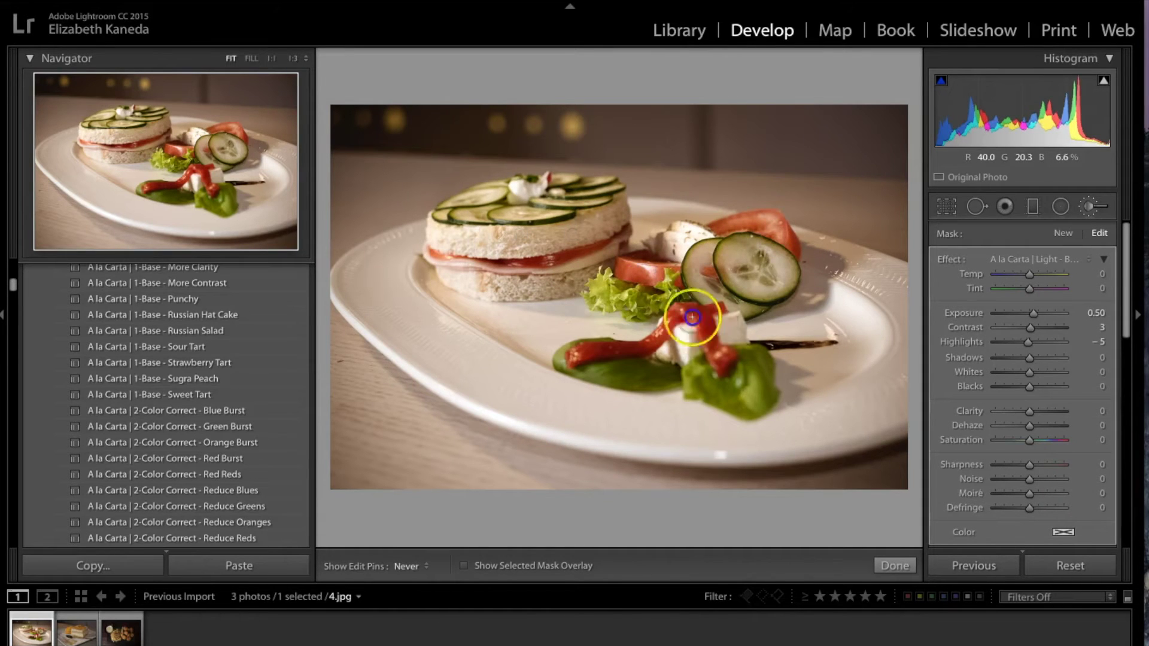
pyautogui.press('h')
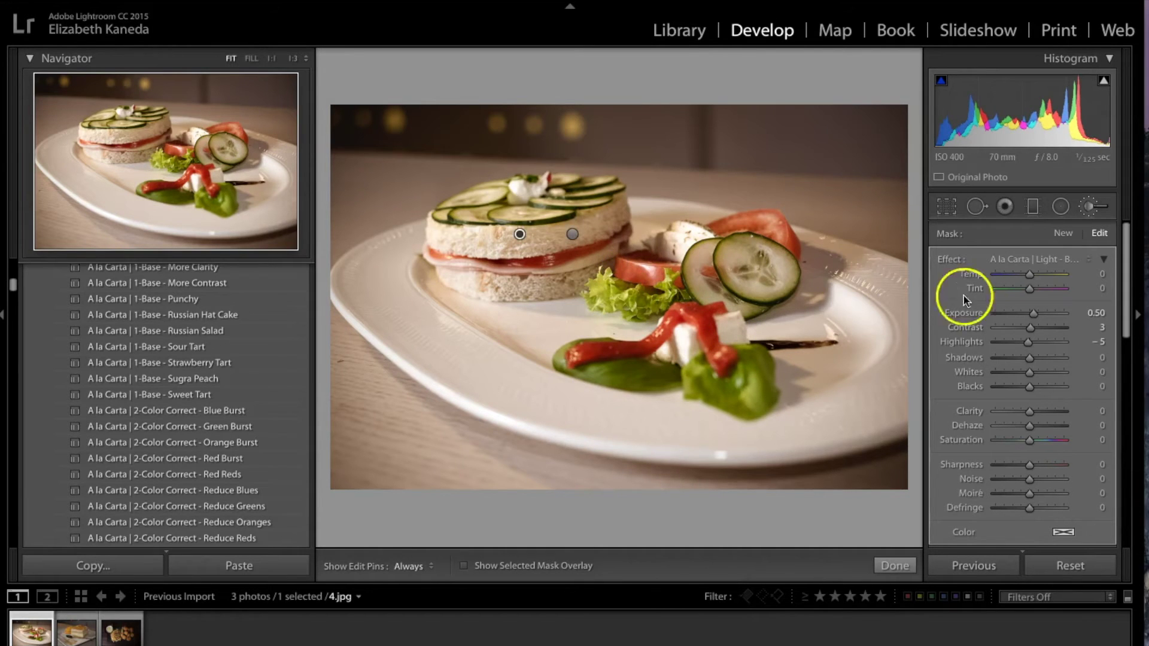
# - Create a new brush mask with the A la Carta Color - Red effect, size 3.0, and paint the tomato behind the cucumber slices
pyautogui.click(1063, 234)
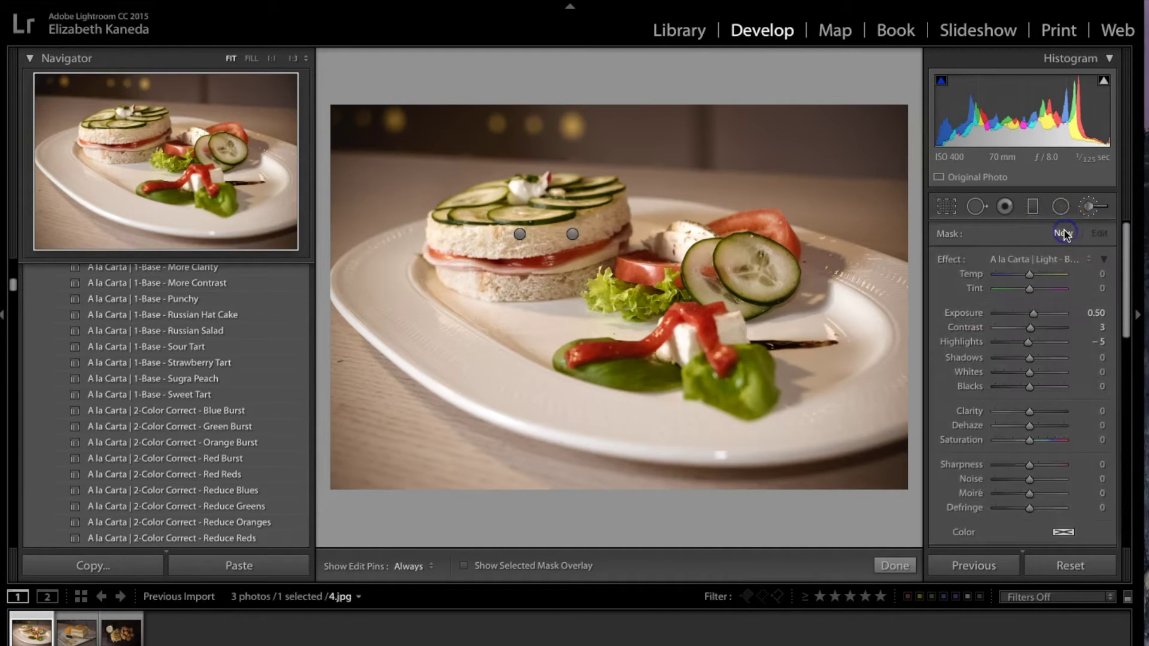
pyautogui.click(1024, 262)
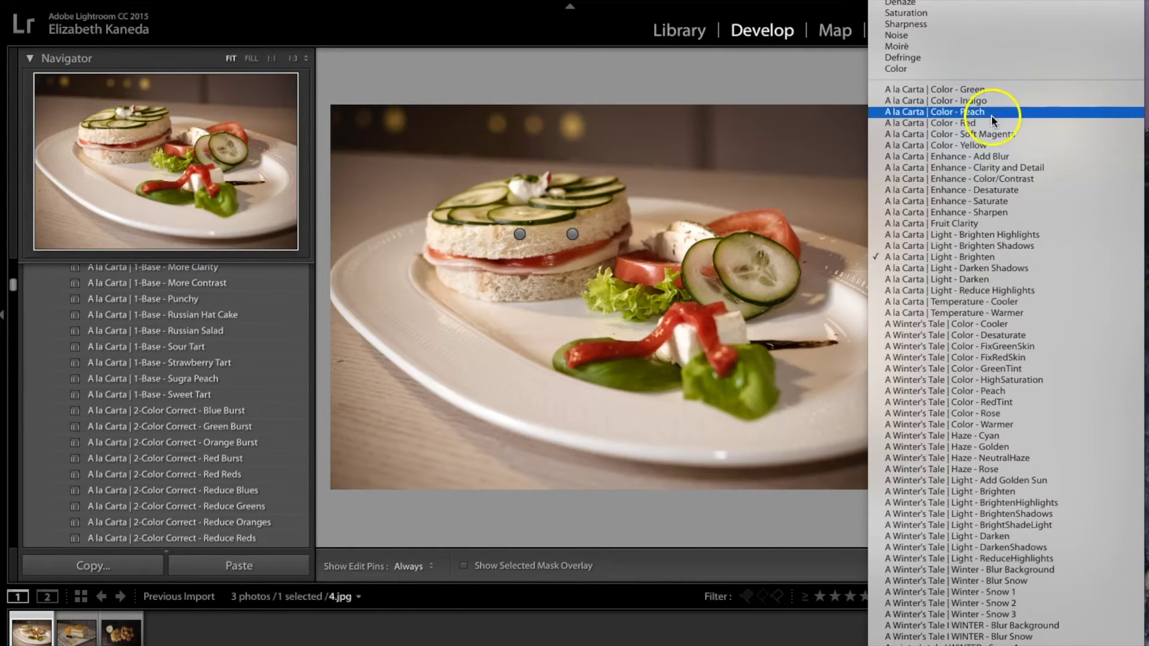
pyautogui.click(963, 124)
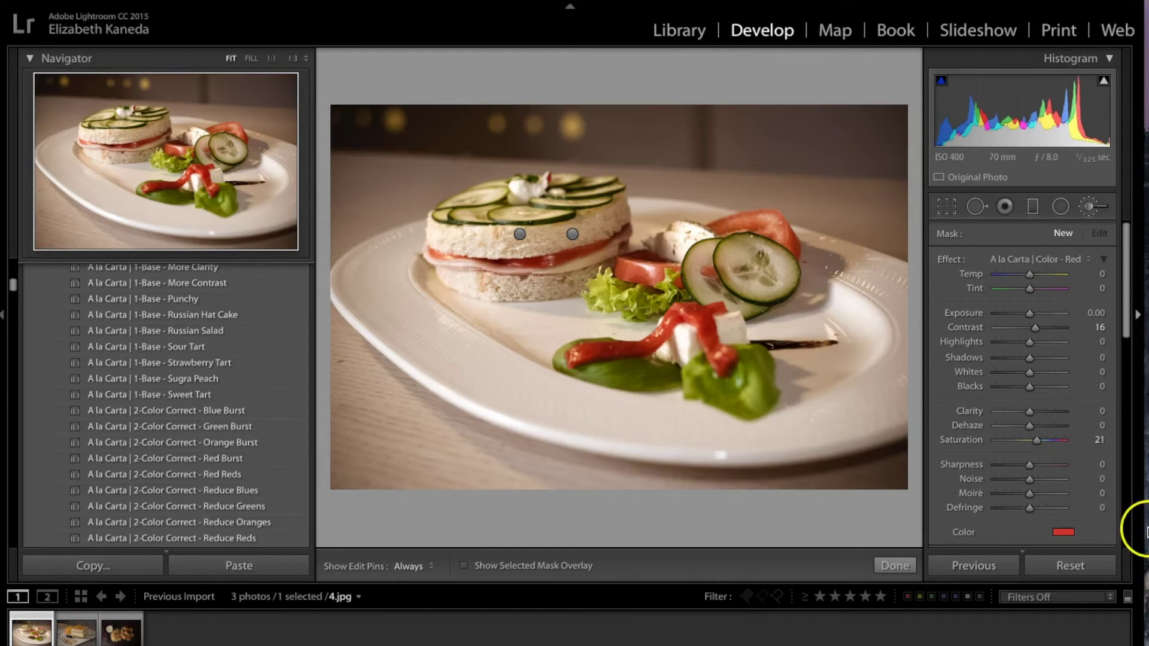
pyautogui.scroll(-3, 1028, 478)
pyautogui.moveTo(996, 448); pyautogui.dragTo(1001, 450)
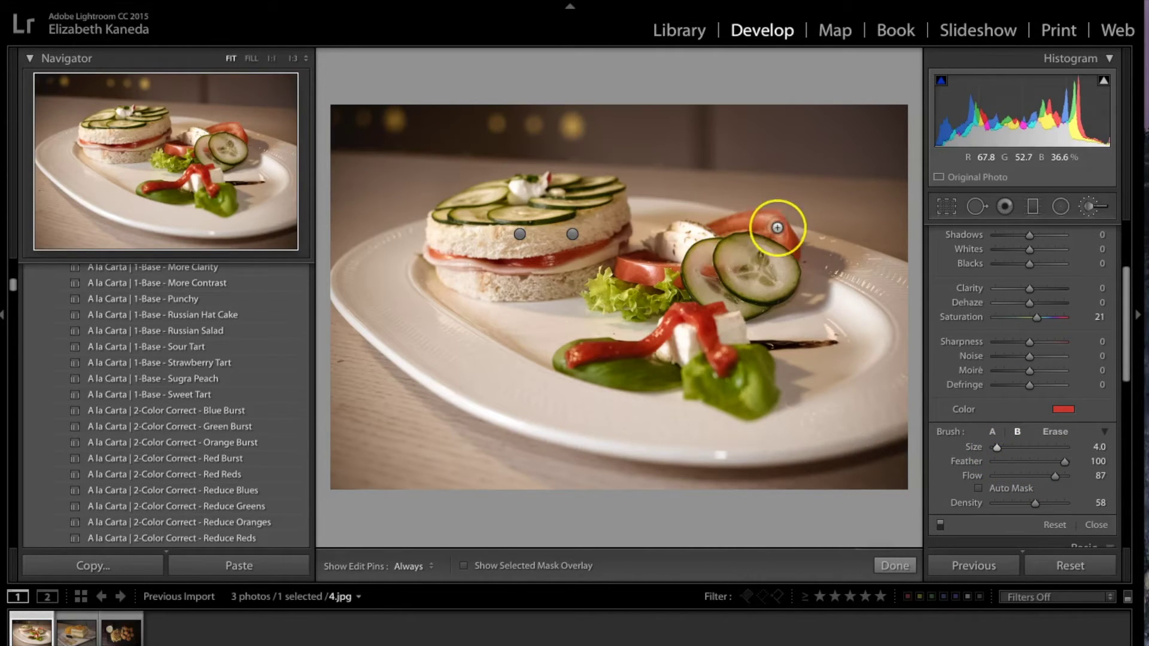
pyautogui.press('h')
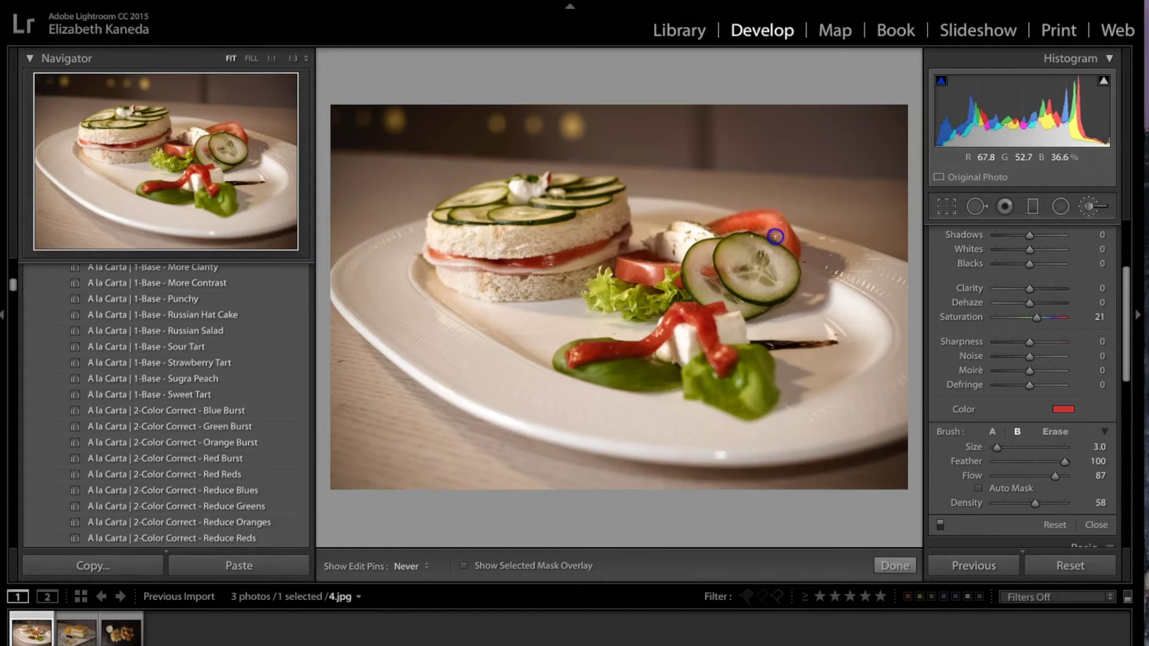
# - Extend the Color - Red mask over the tomato beside the lettuce and the red sauce on the cheese
pyautogui.press('h')
pyautogui.press('h')
pyautogui.press('h')
pyautogui.press('h')
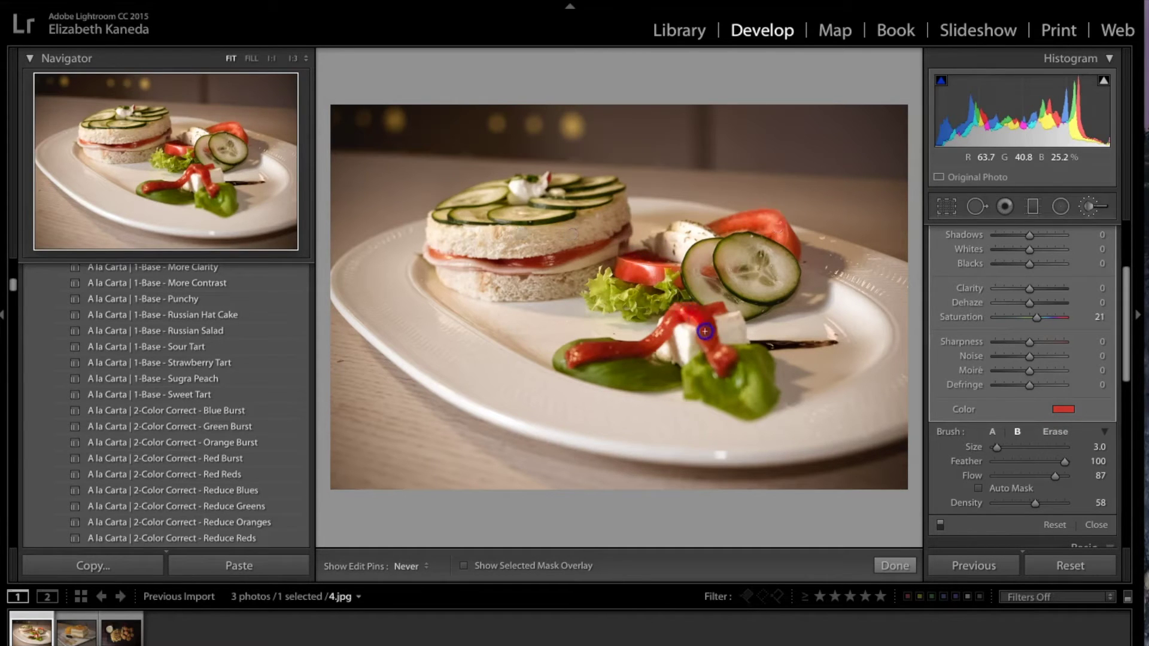
pyautogui.press('h')
pyautogui.press('h')
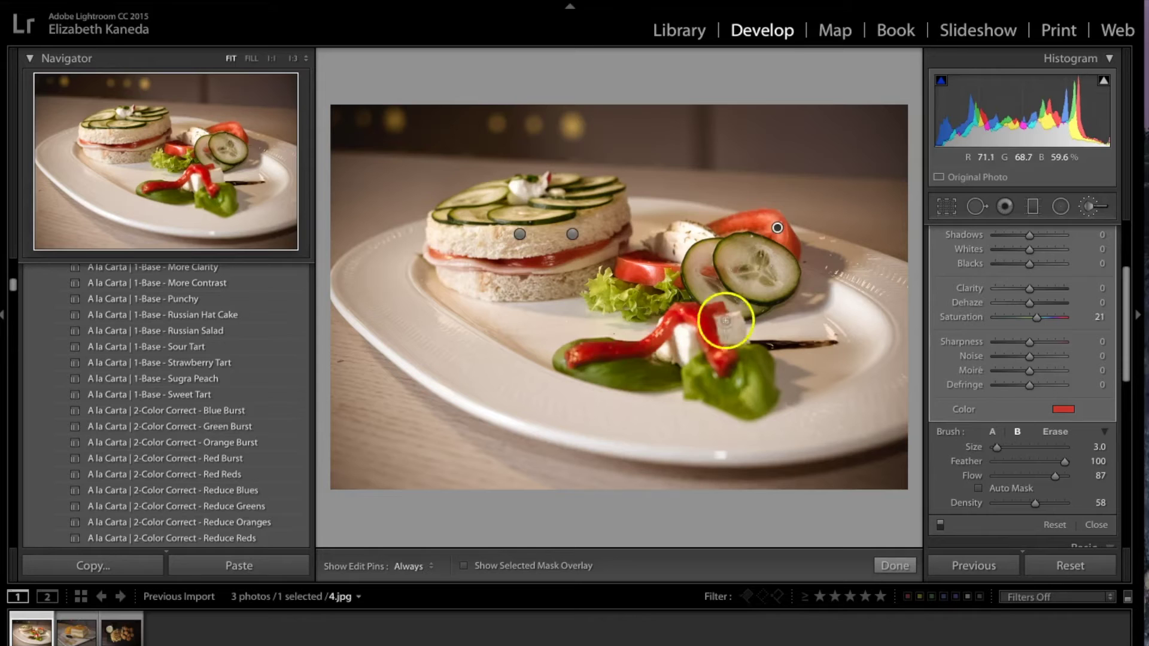
pyautogui.press('h')
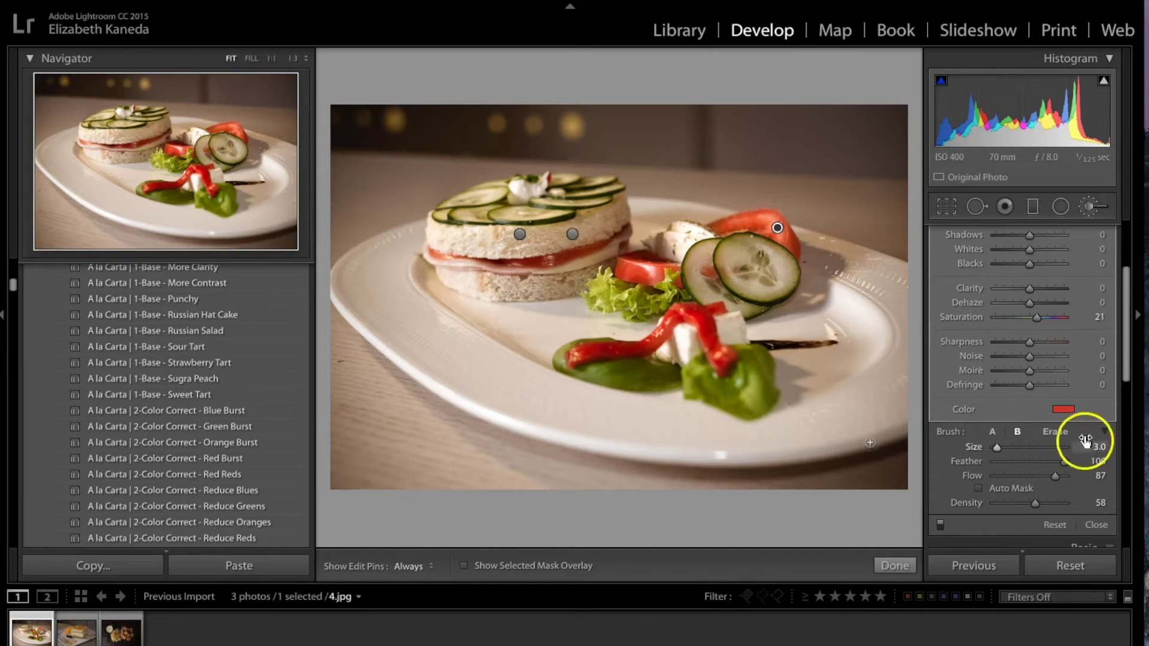
# - Set the Saturation of the Color - Red brush mask to 5
pyautogui.scroll(3, 1058, 327)
pyautogui.scroll(2, 1058, 327)
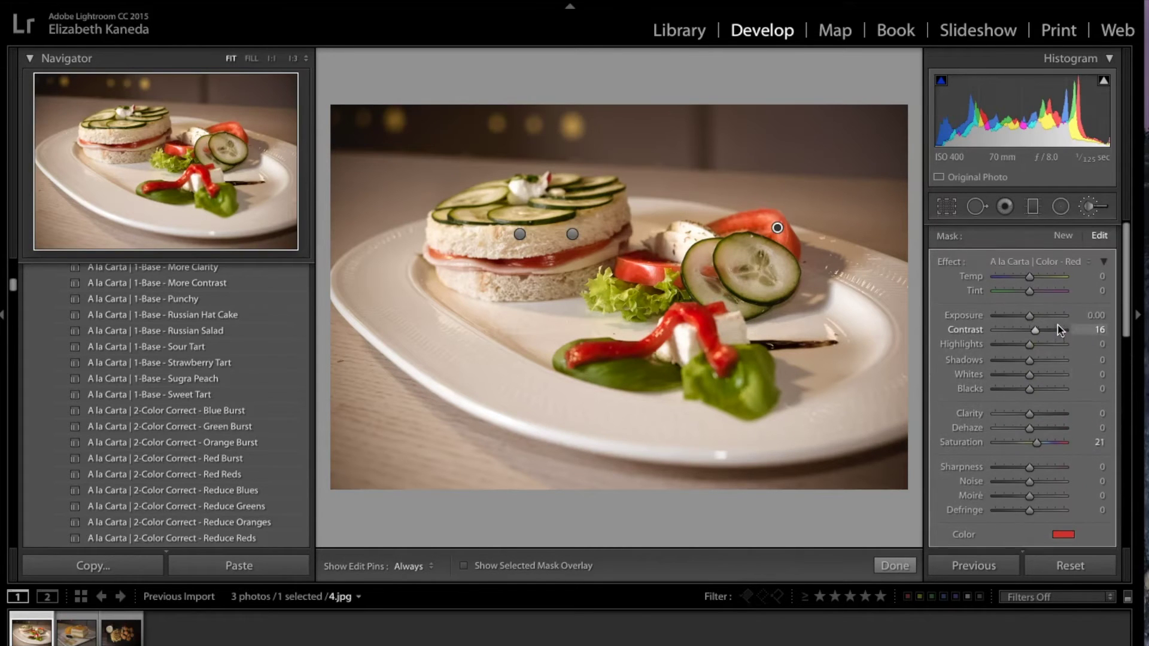
pyautogui.click(1037, 441)
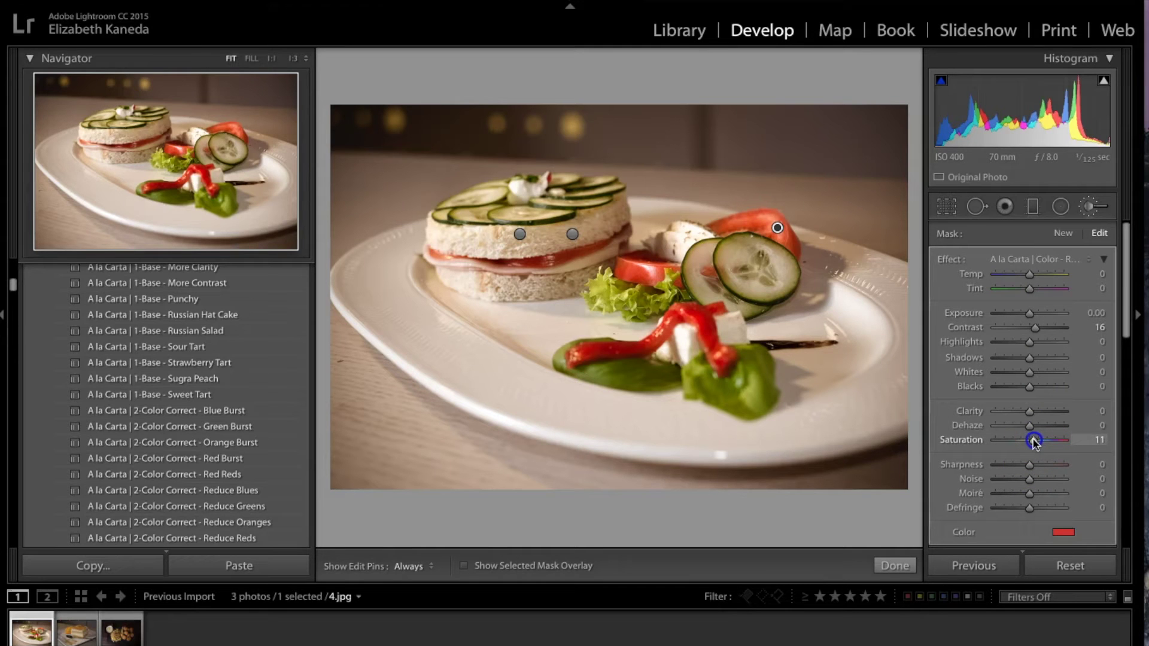
pyautogui.click(1088, 207)
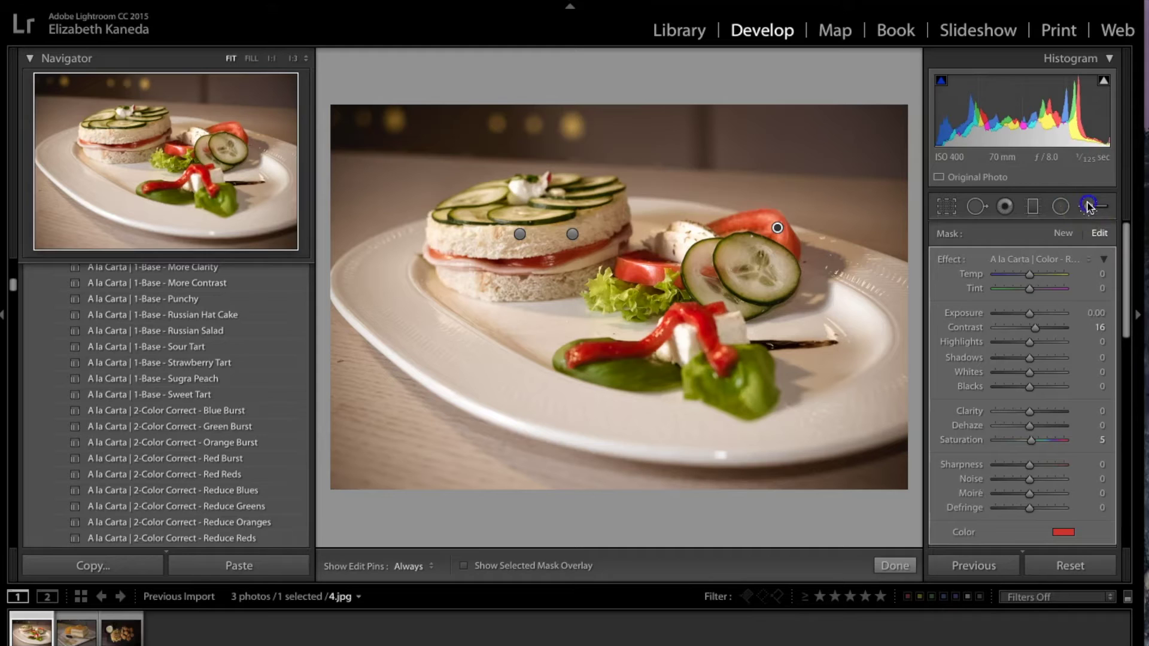
# - Create a new brush mask with the A la Carta Light - Reduce Highlights effect and paint it over the white cheese pieces
pyautogui.click(1089, 216)
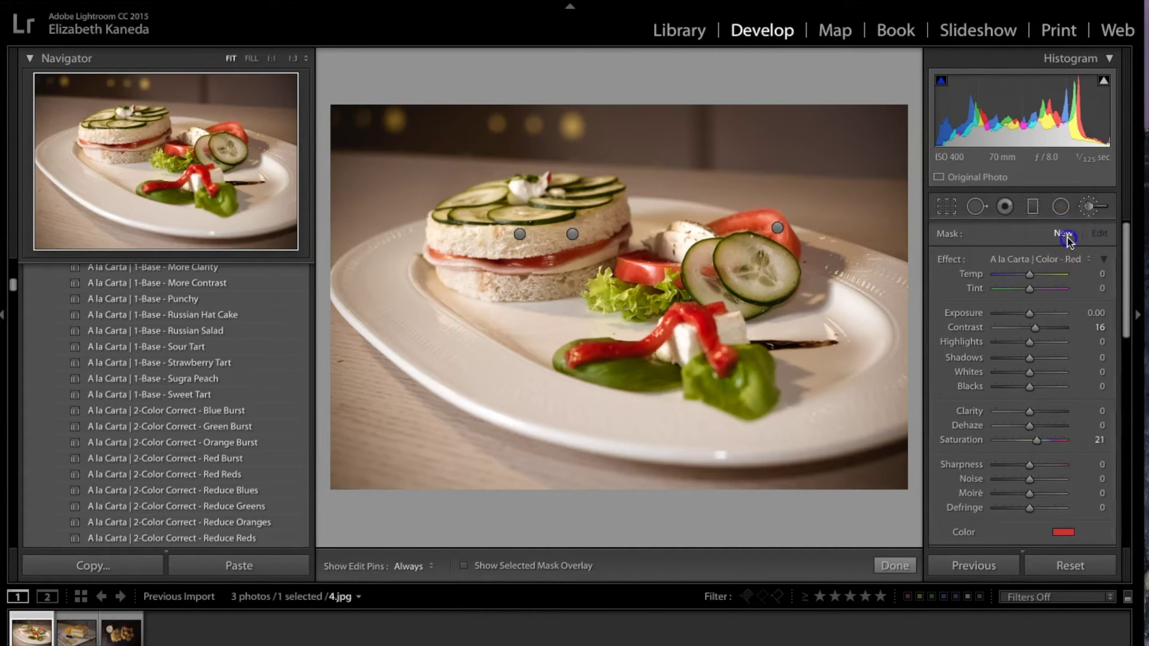
pyautogui.click(1068, 256)
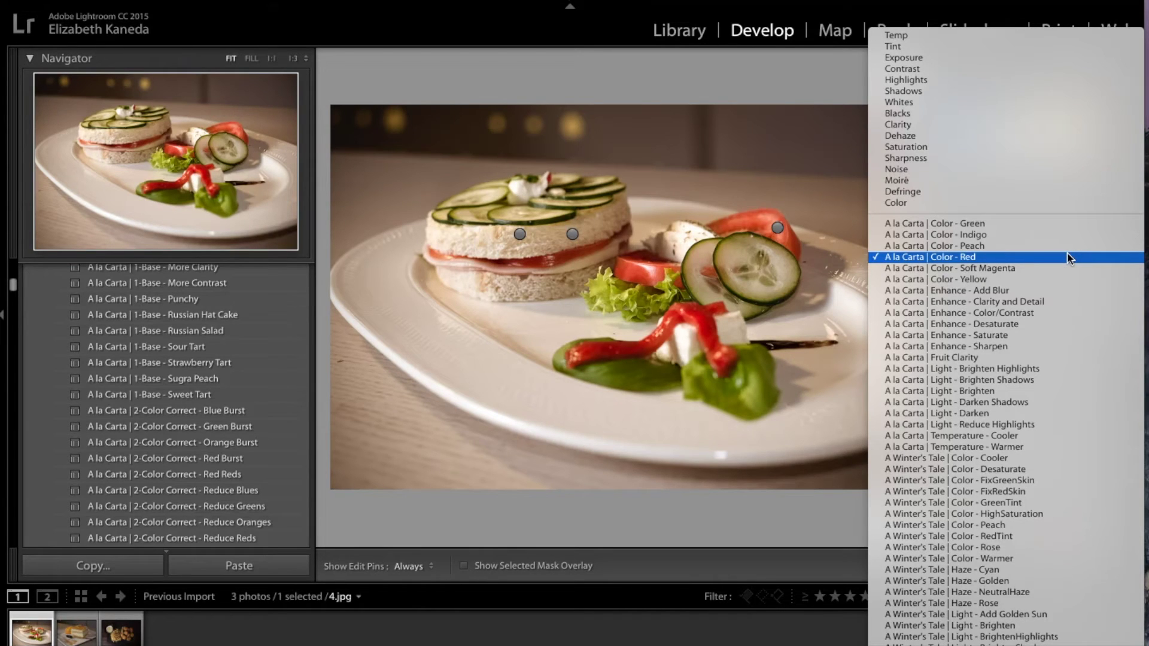
pyautogui.click(963, 425)
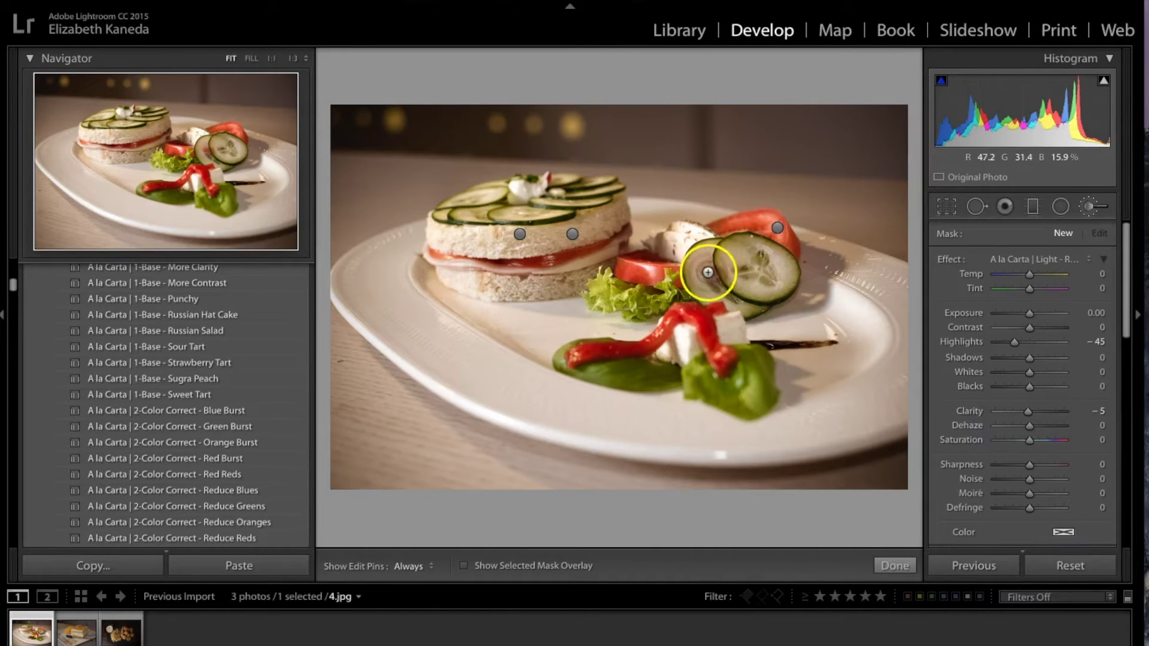
pyautogui.press('h')
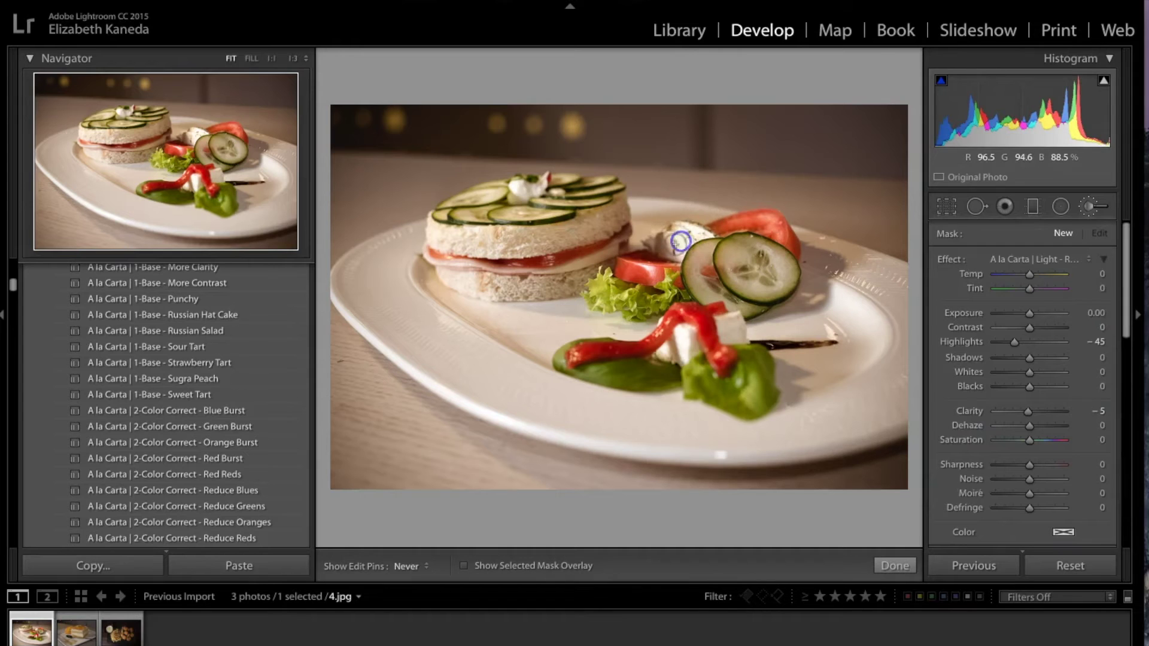
pyautogui.moveTo(676, 335); pyautogui.dragTo(686, 344)
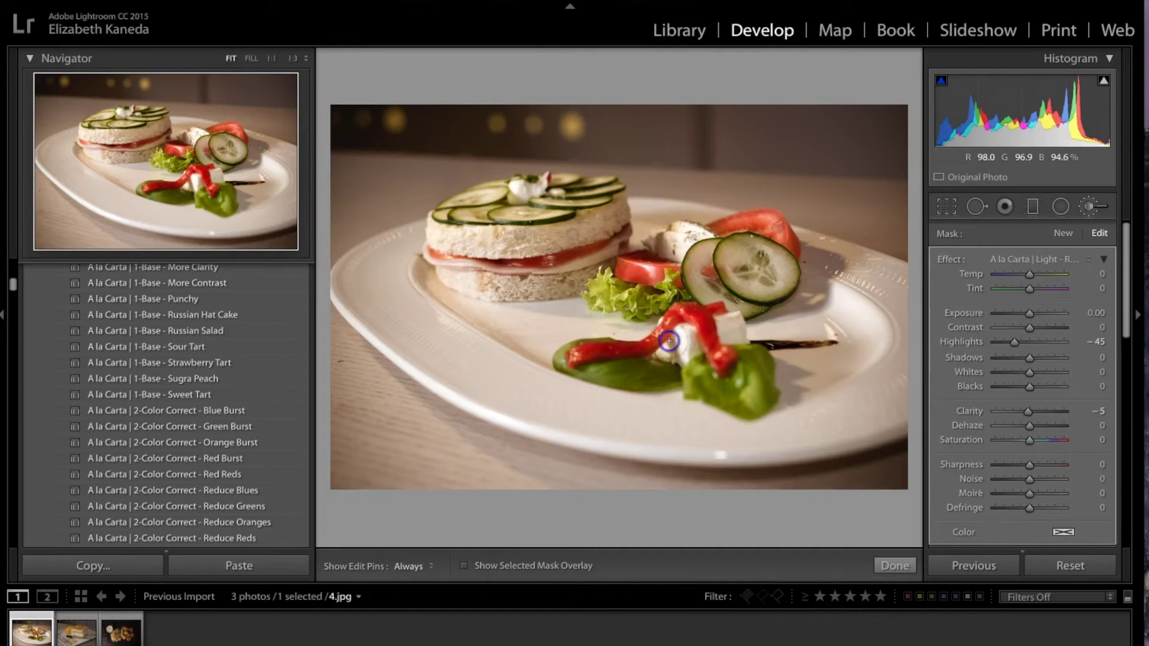
pyautogui.press('h')
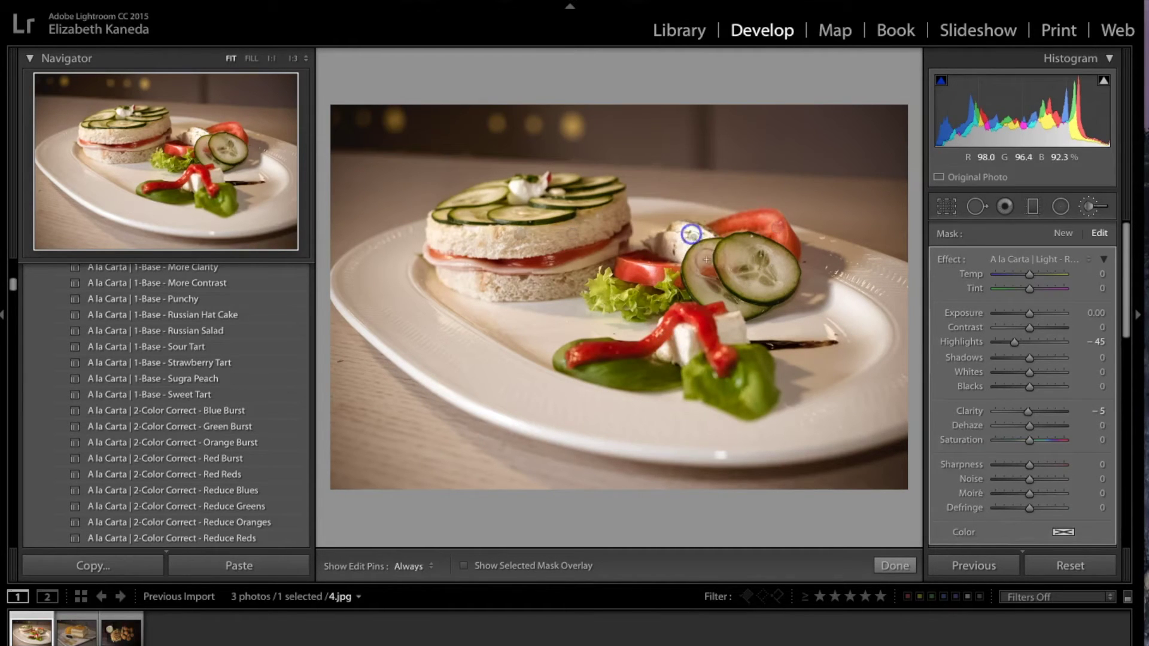
pyautogui.moveTo(687, 345); pyautogui.dragTo(686, 338)
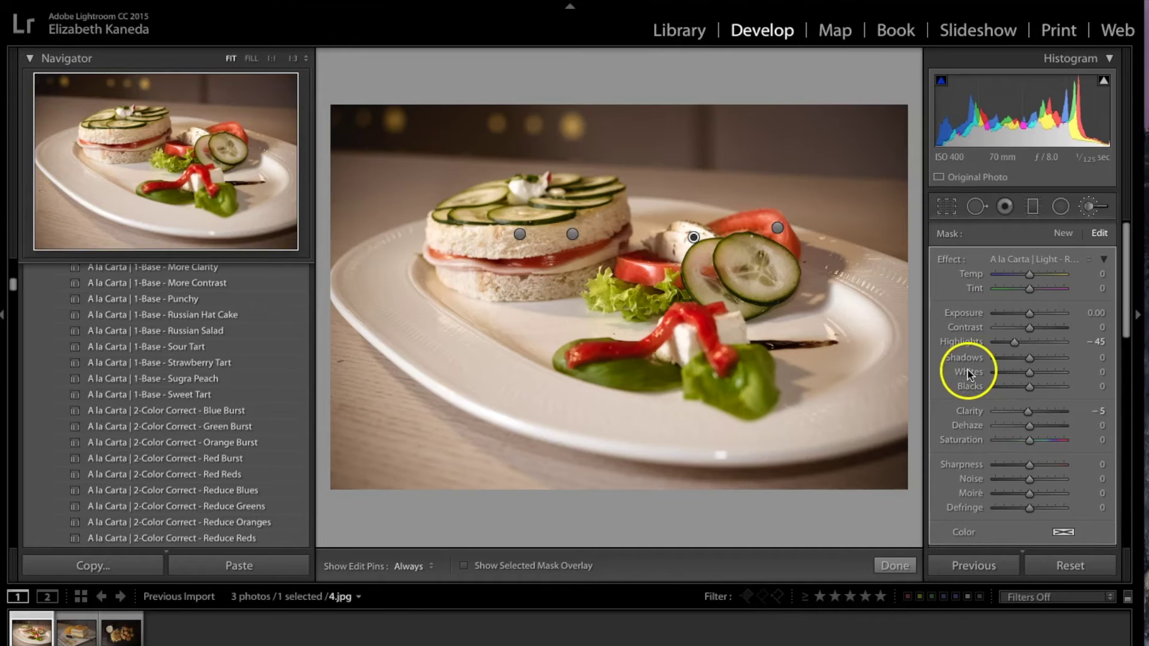
# - Apply the A la Carta 9-Vignette - Subtle White preset to the sandwich photo and finish the brush adjustments
pyautogui.click(1074, 237)
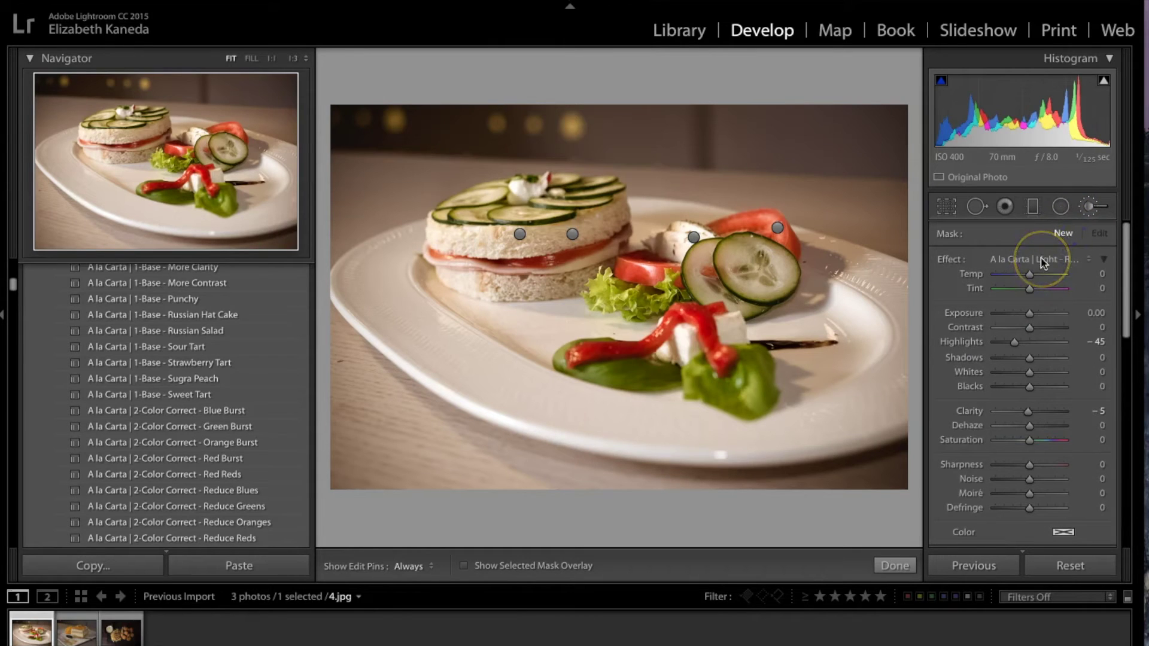
pyautogui.click(1026, 273)
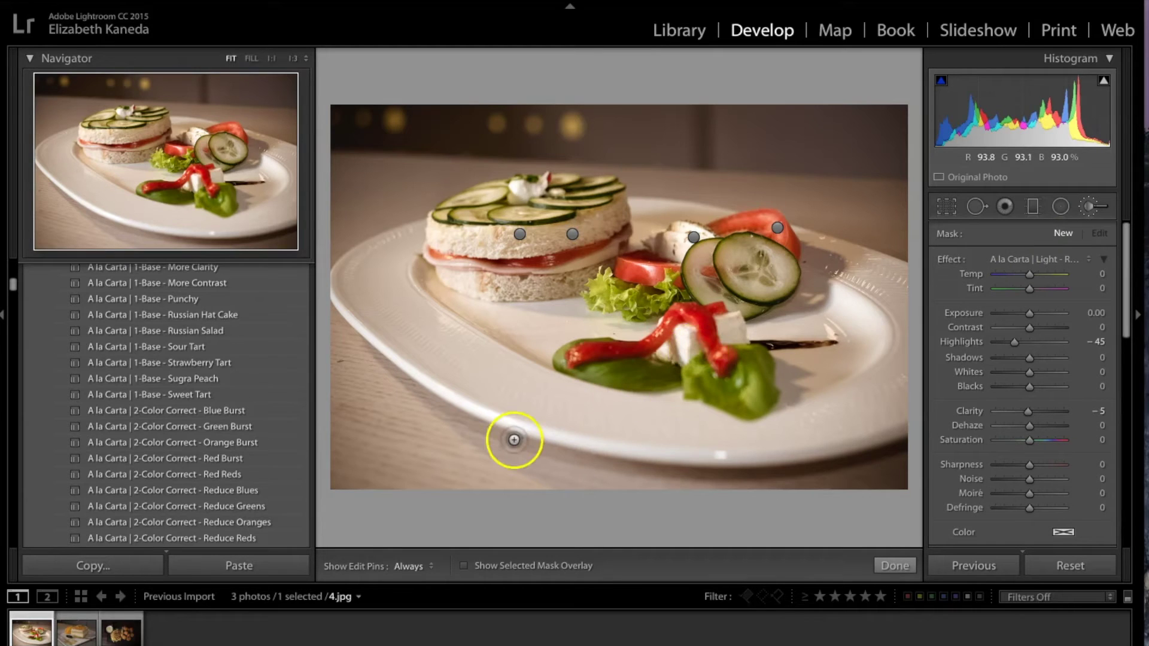
pyautogui.scroll(-15, 154, 467)
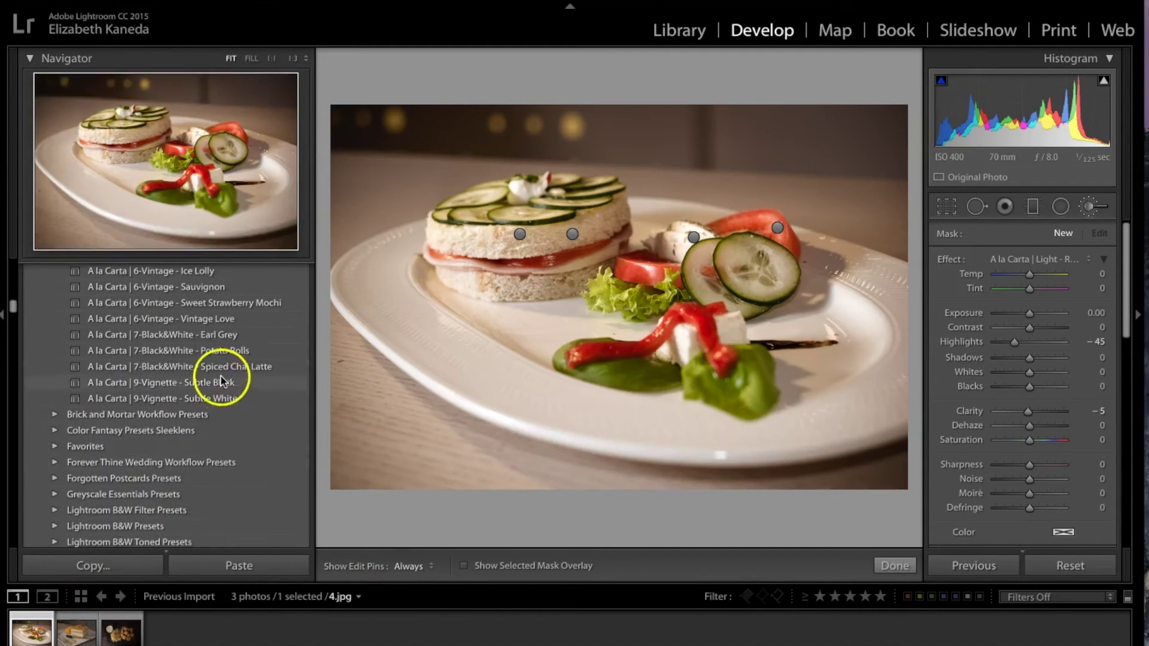
pyautogui.click(223, 399)
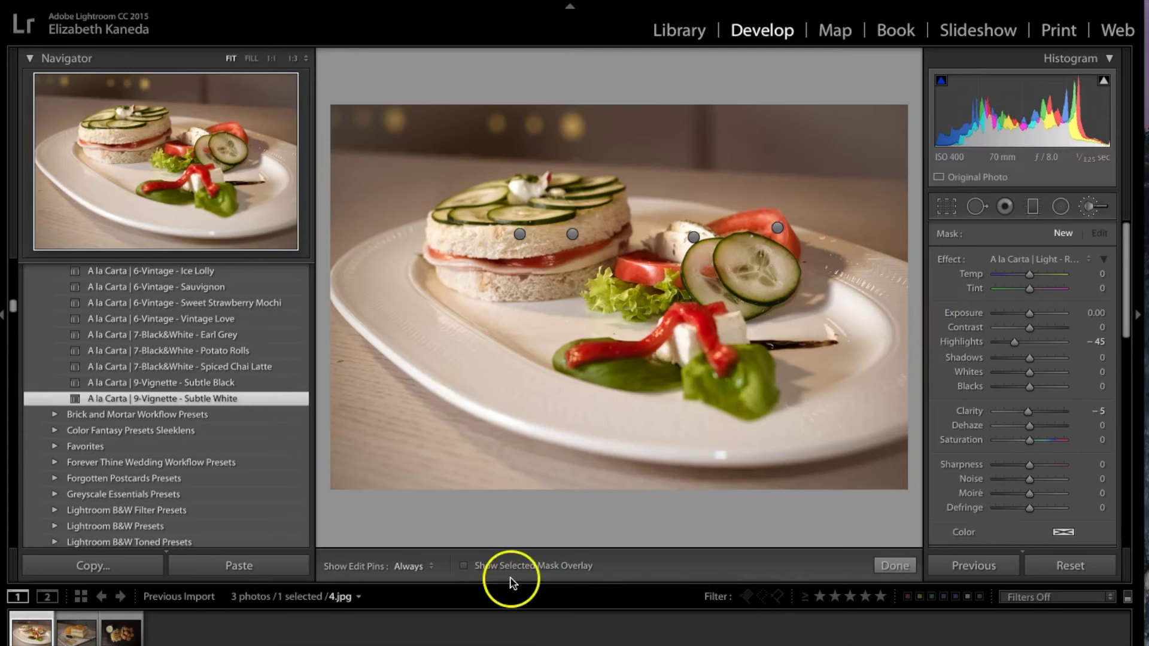
pyautogui.click(904, 565)
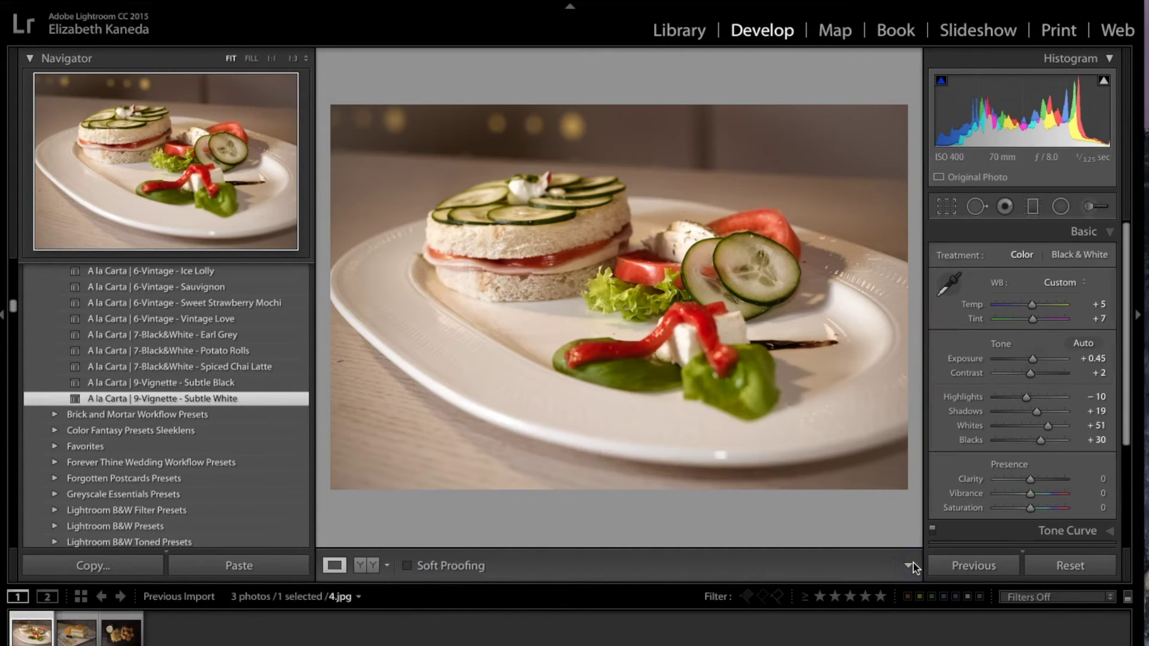
# - Compare the sandwich photo before and after editing, return to the single view and open the cake photo 8.jpg
pyautogui.click(364, 565)
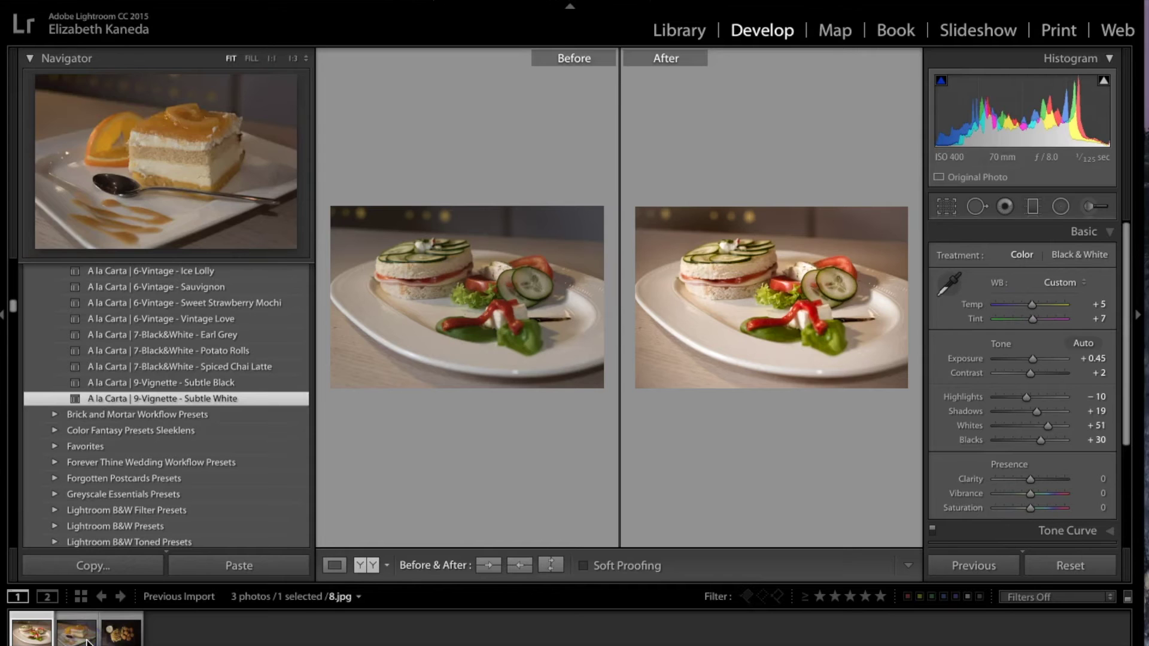
pyautogui.click(335, 565)
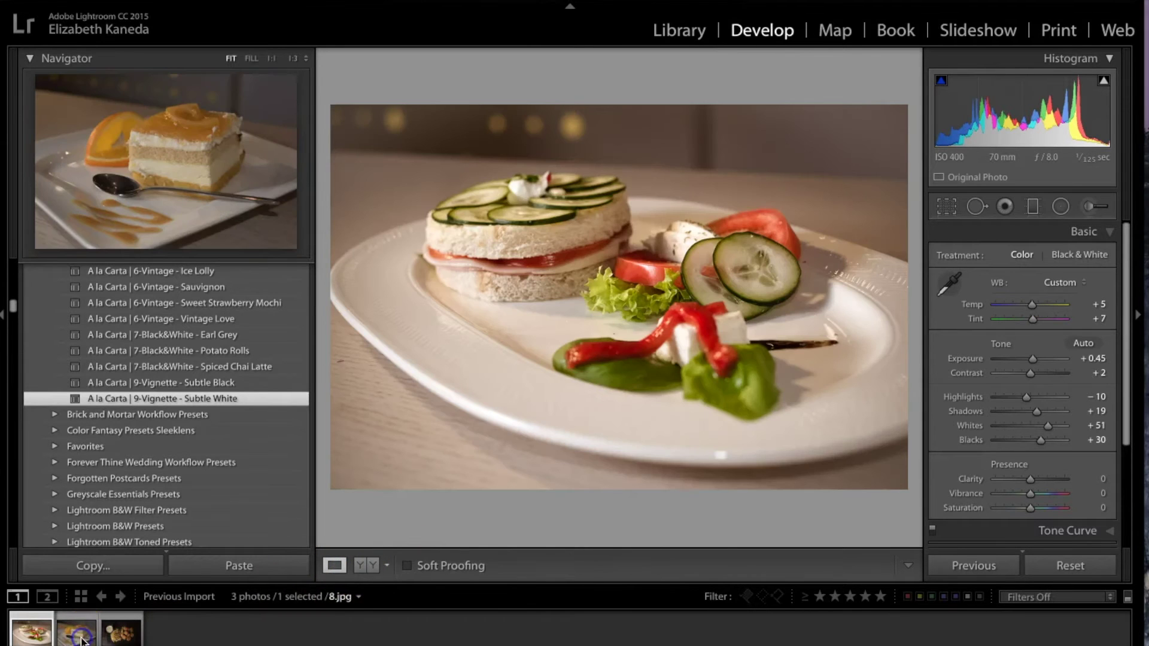
pyautogui.click(80, 634)
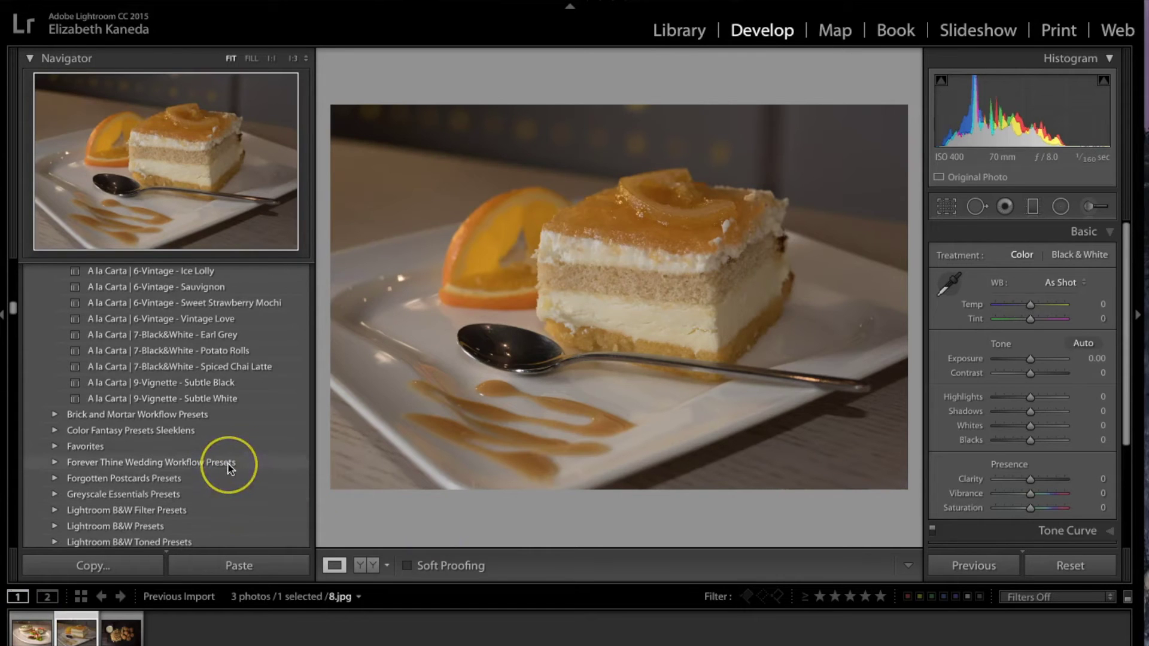
# - Try the A la Carta 0-All in One - Fresh Contrast preset on the cake photo
pyautogui.scroll(15, 231, 468)
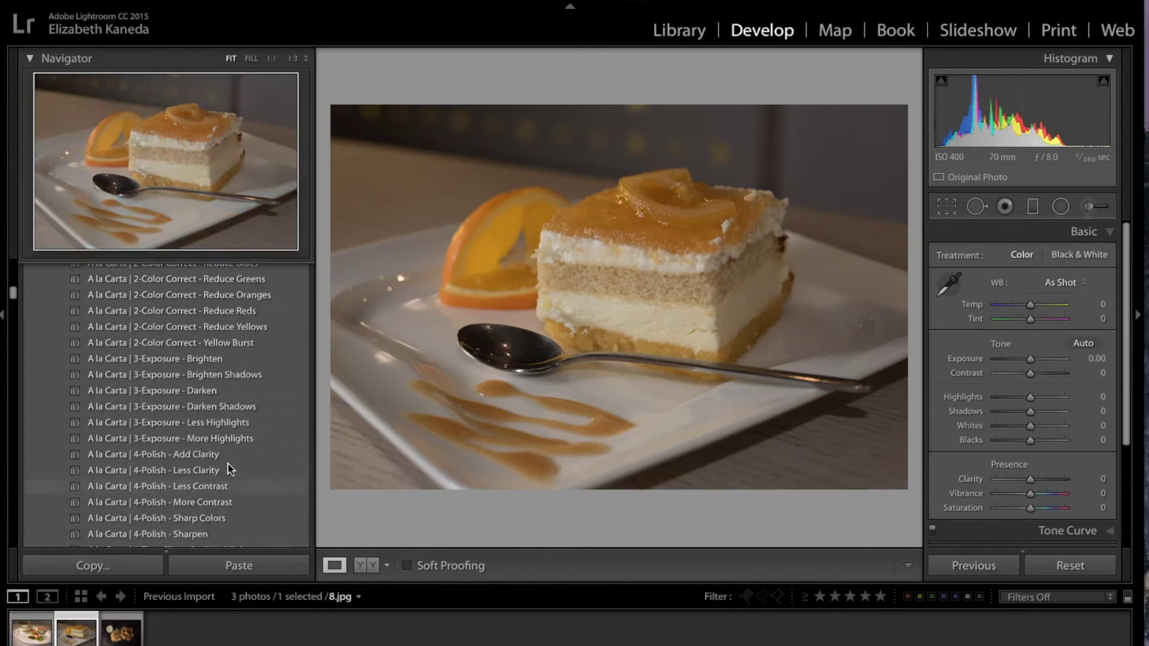
pyautogui.scroll(6, 230, 469)
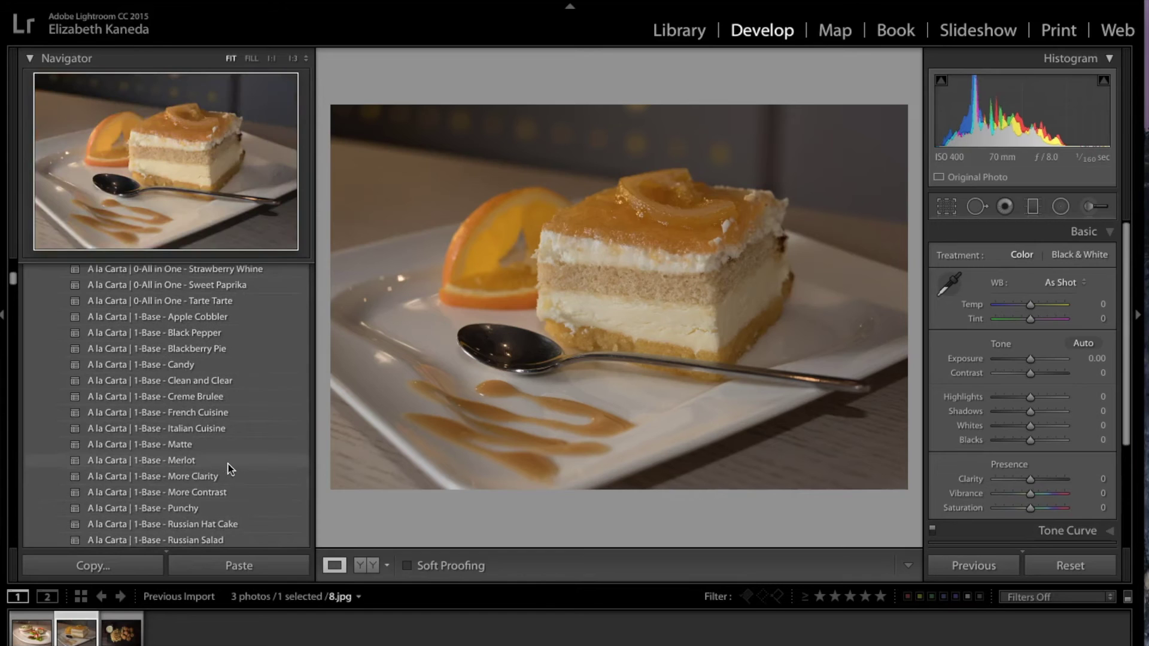
pyautogui.scroll(8, 230, 468)
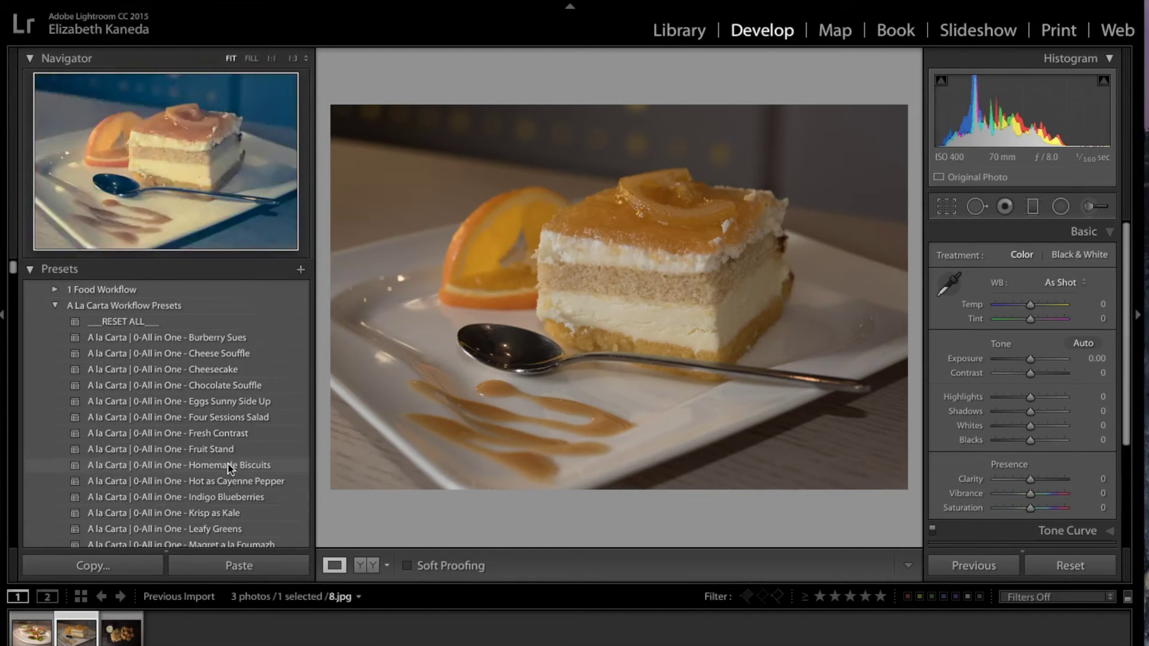
pyautogui.scroll(-3, 226, 375)
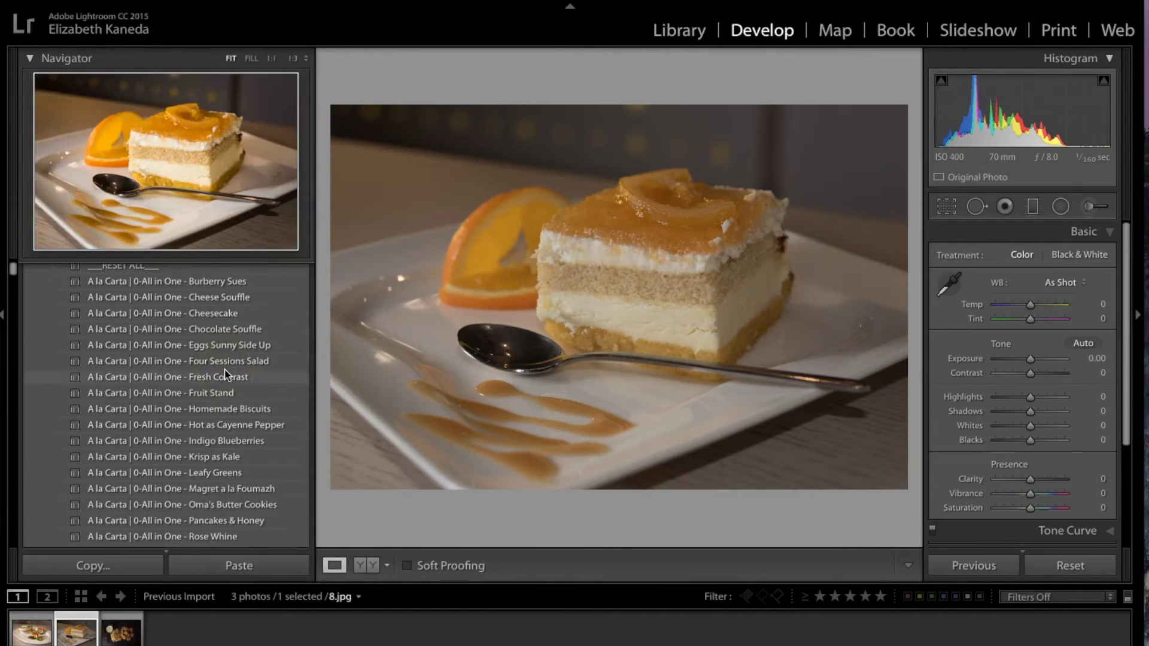
pyautogui.click(226, 379)
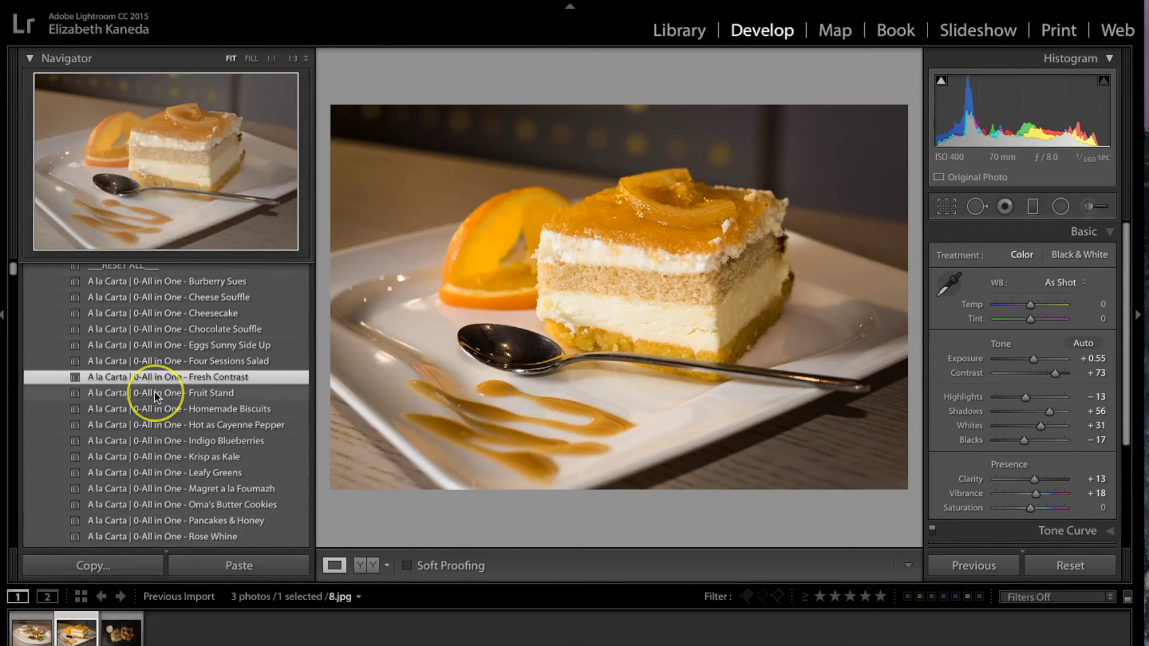
# - Apply the A la Carta 1-Base - Clean and Clear preset to the cake photo
pyautogui.scroll(-2, 155, 393)
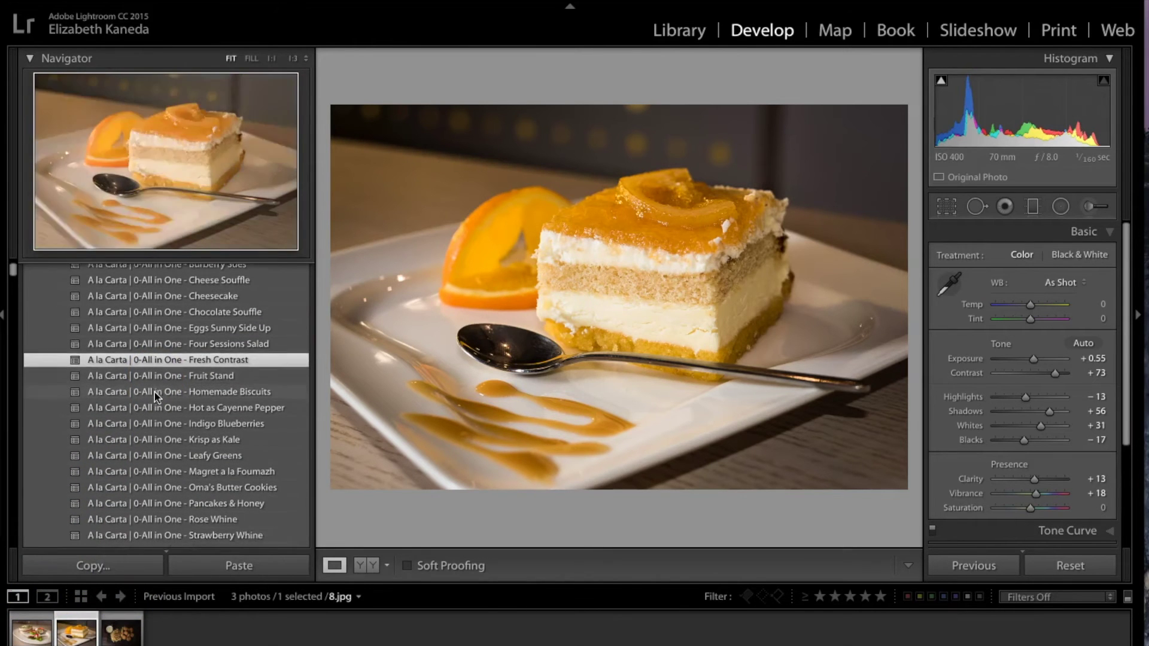
pyautogui.scroll(-9, 155, 393)
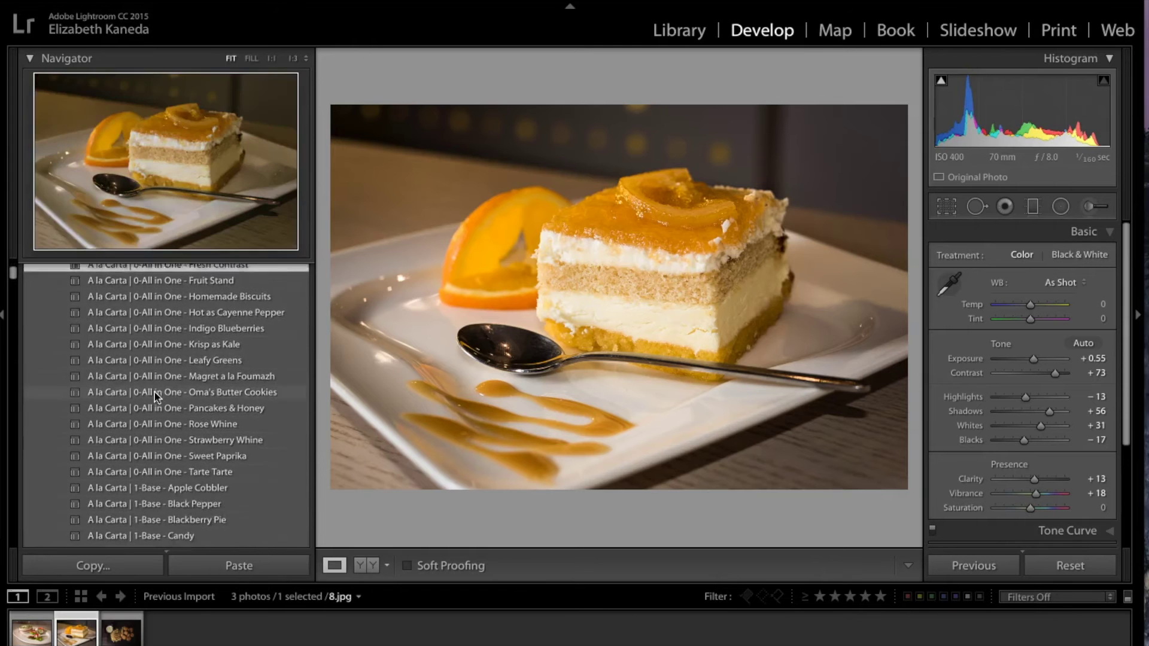
pyautogui.click(154, 400)
pyautogui.scroll(-4, 154, 401)
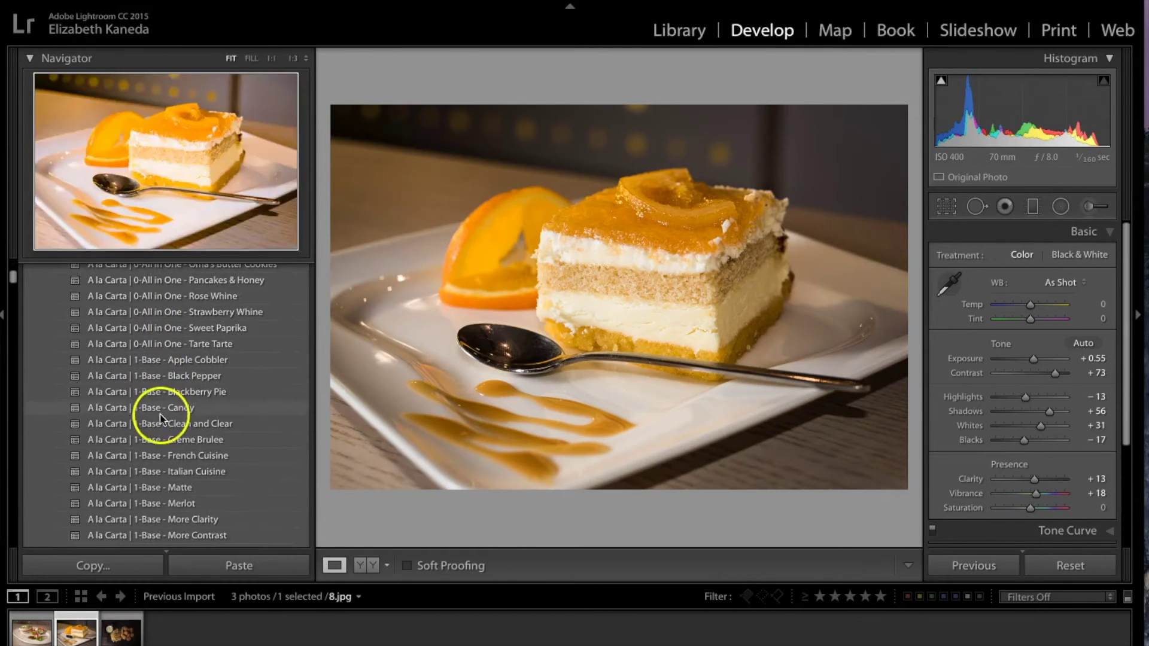
pyautogui.click(162, 429)
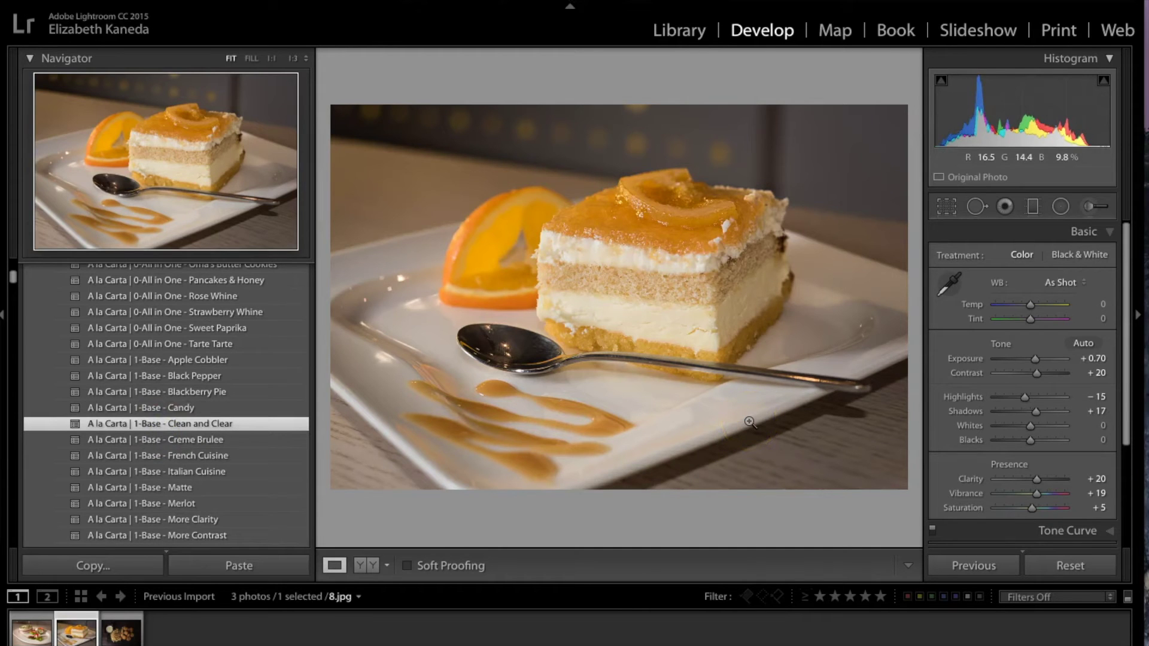
# - Apply the A la Carta 3-Exposure - Brighten Shadows preset and raise Shadows to +85
pyautogui.scroll(-8, 282, 441)
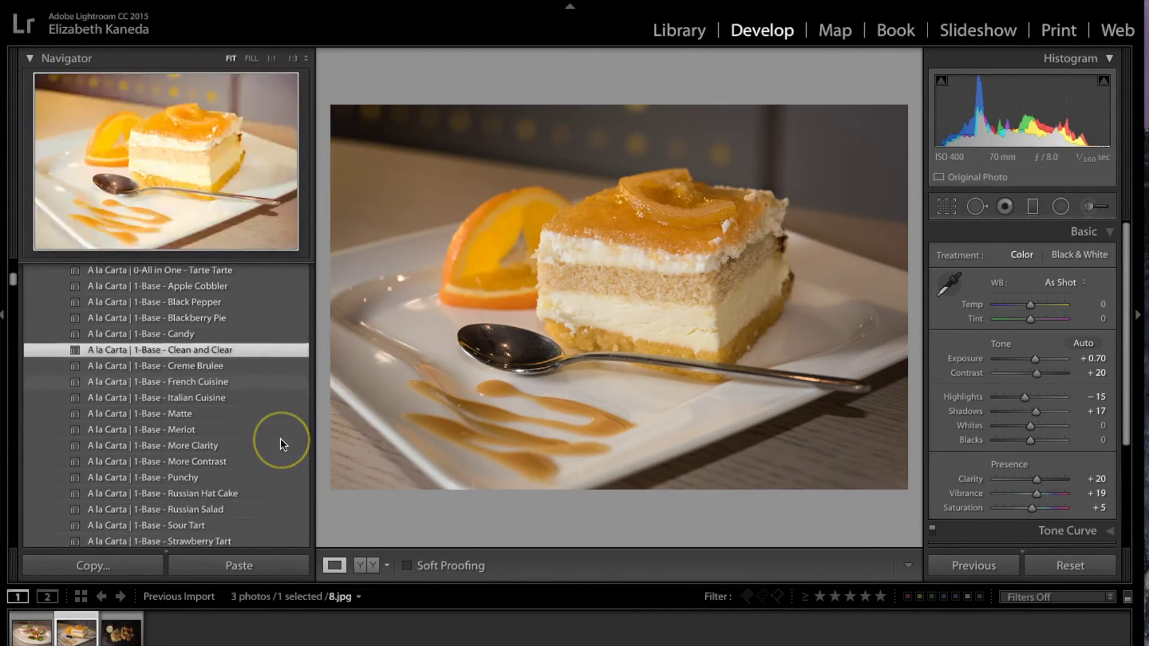
pyautogui.scroll(-20, 281, 443)
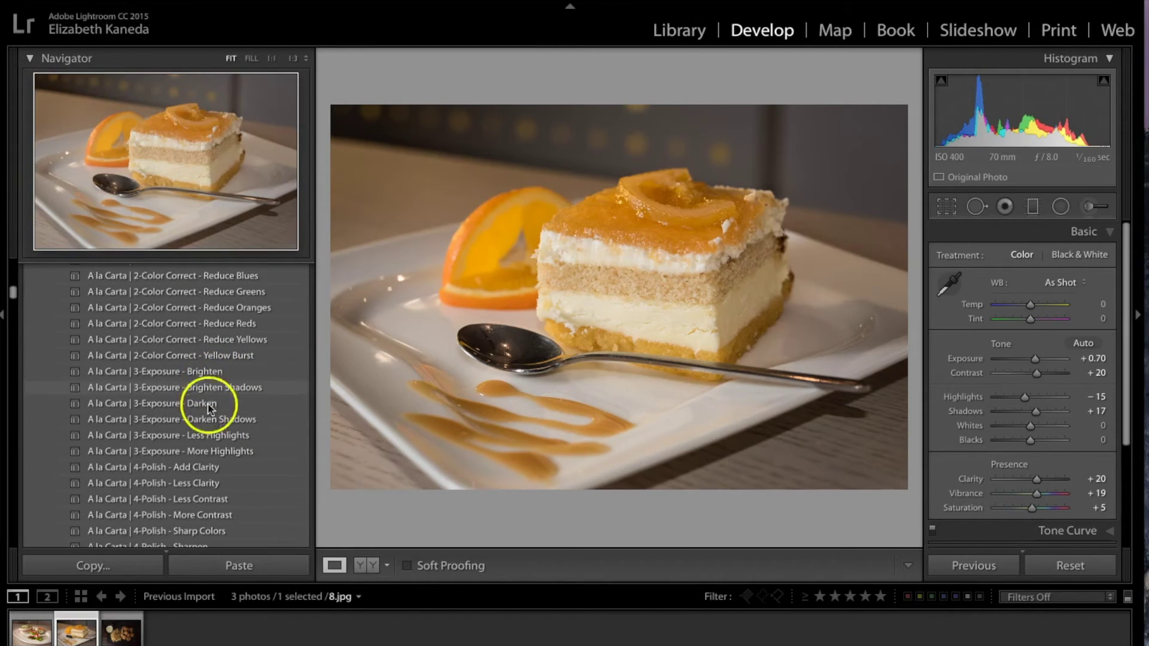
pyautogui.click(226, 388)
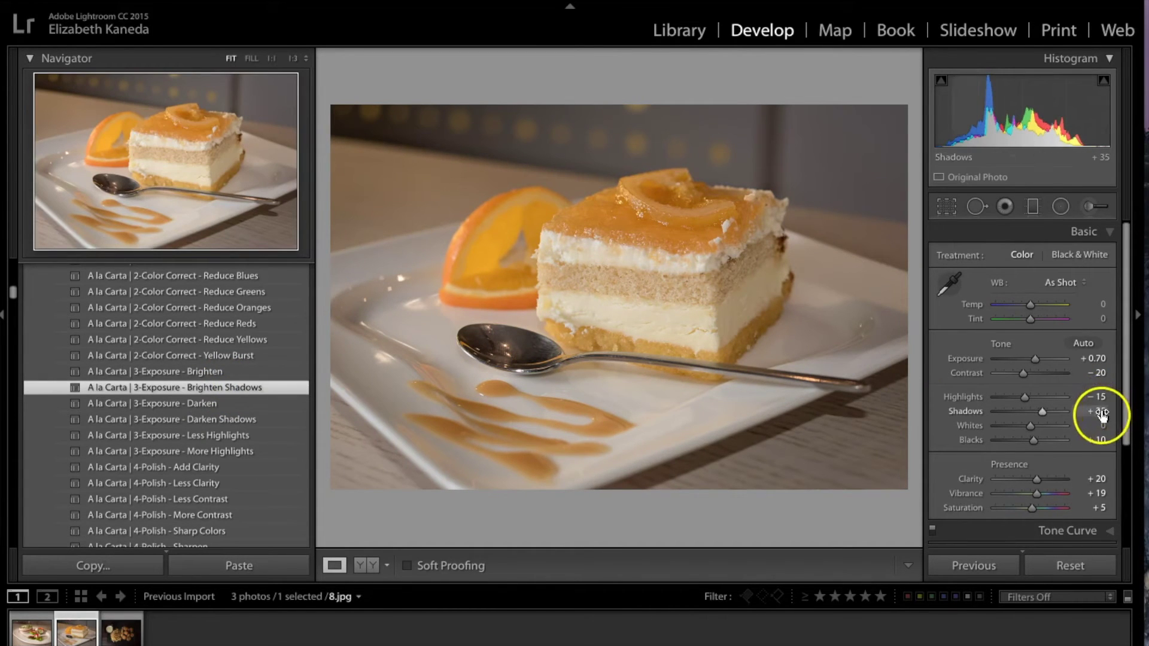
pyautogui.moveTo(1040, 411); pyautogui.dragTo(1059, 413)
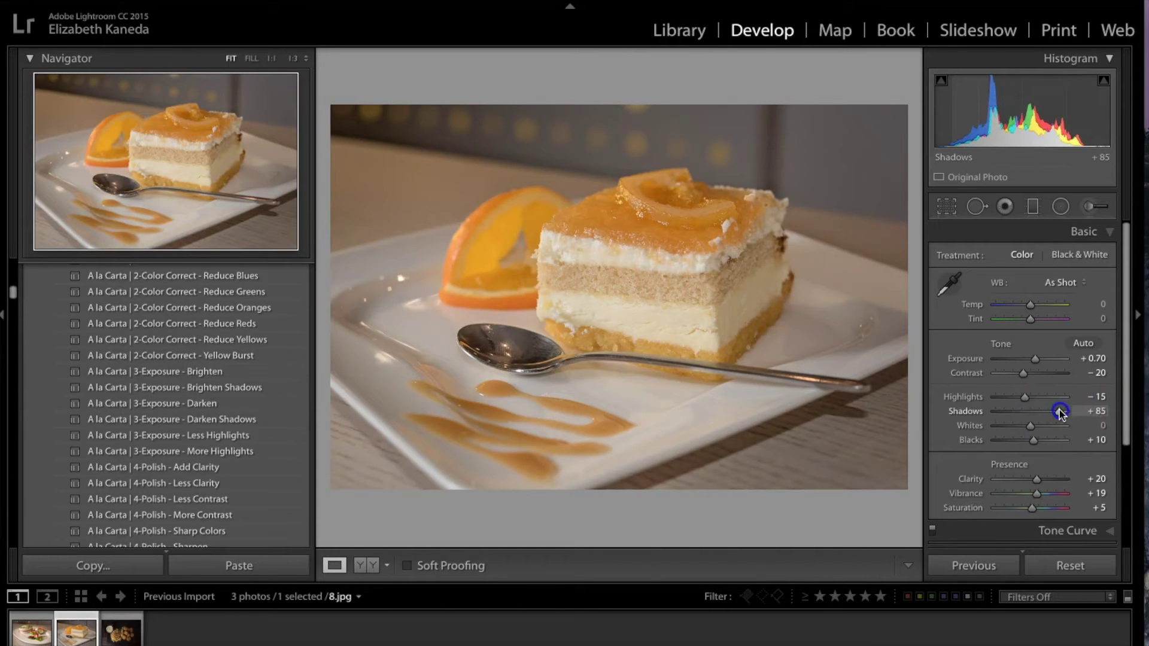
# - Paint the A la Carta Enhance - Clarity and Detail brush effect over the layers of the cake
pyautogui.click(1055, 242)
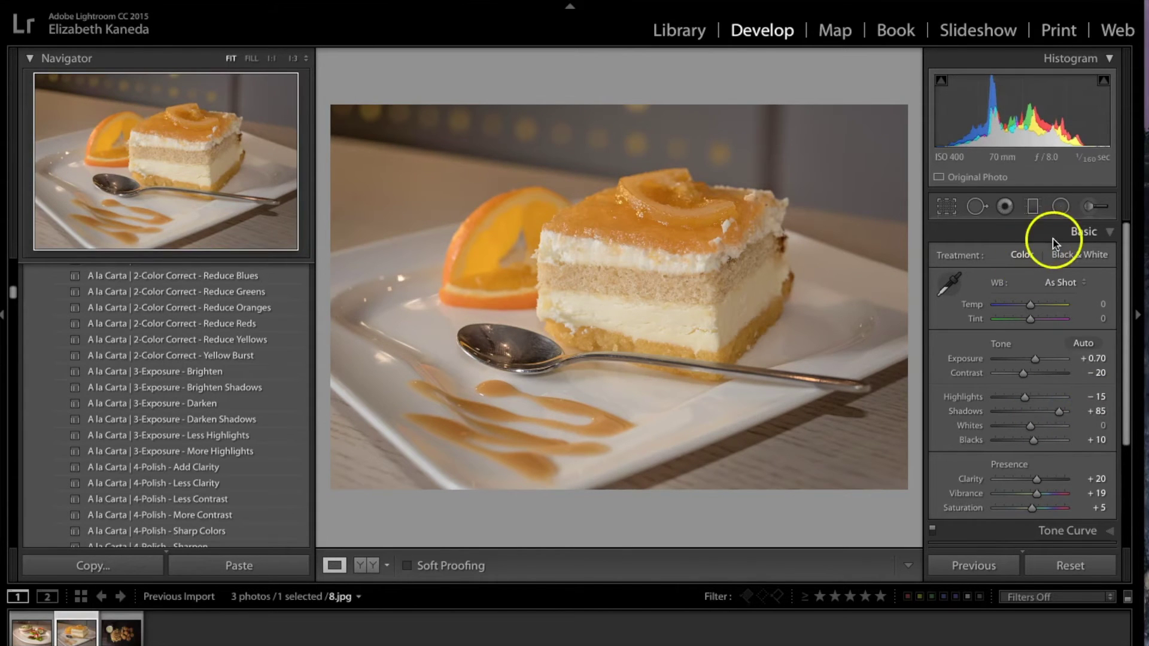
pyautogui.click(1089, 207)
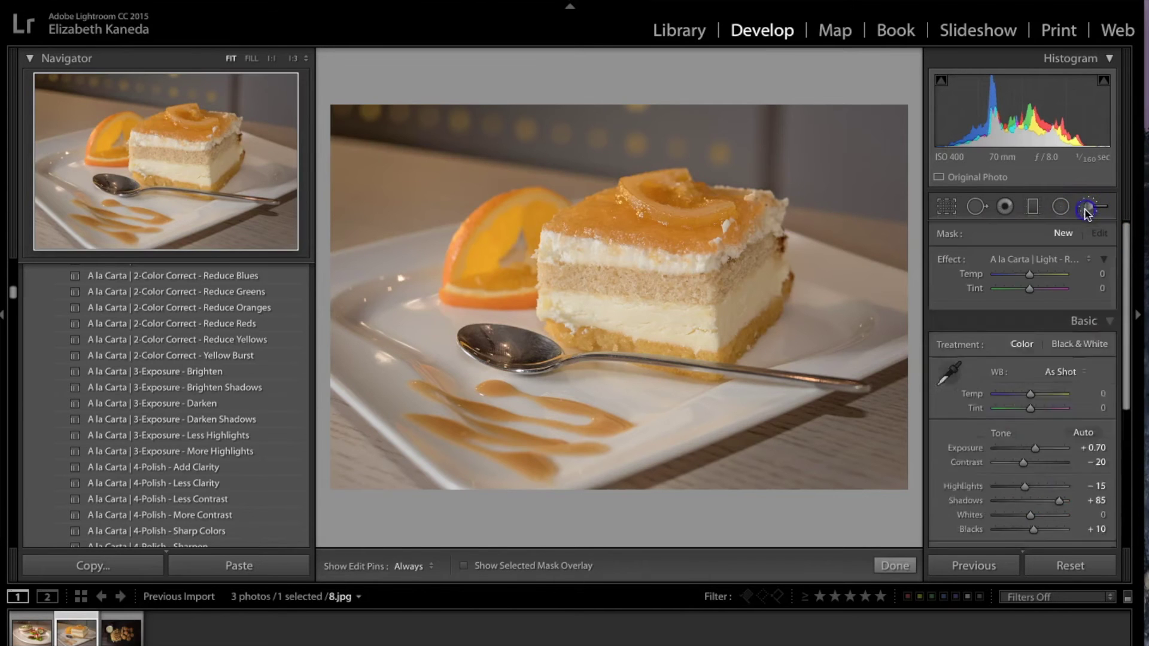
pyautogui.click(1063, 259)
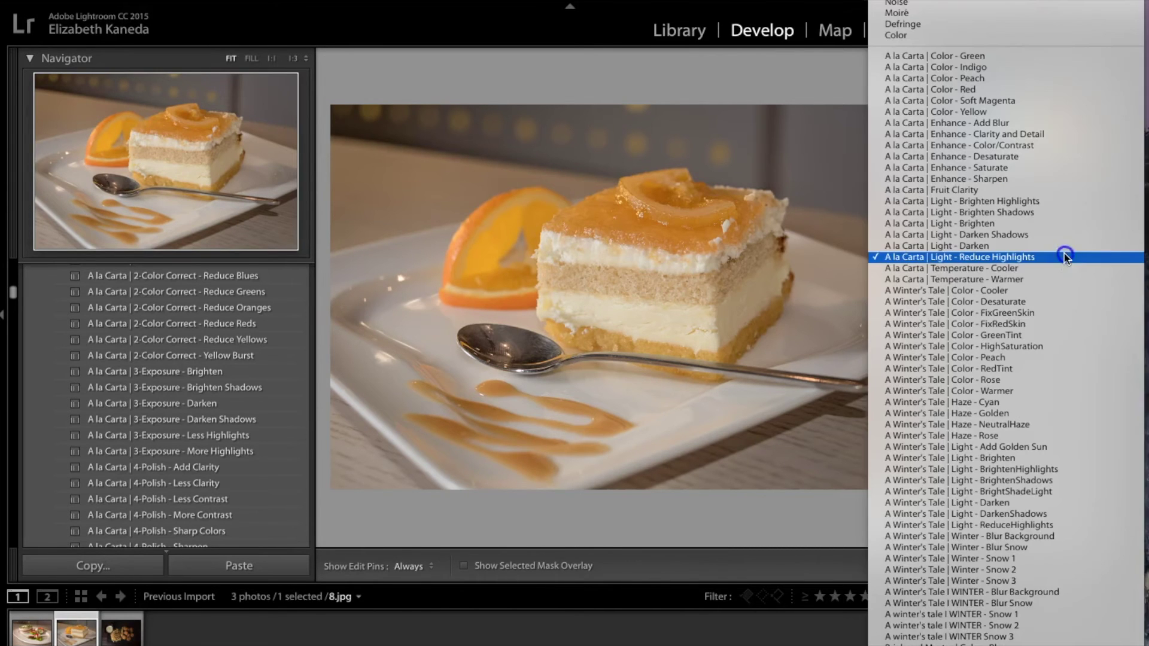
pyautogui.click(967, 134)
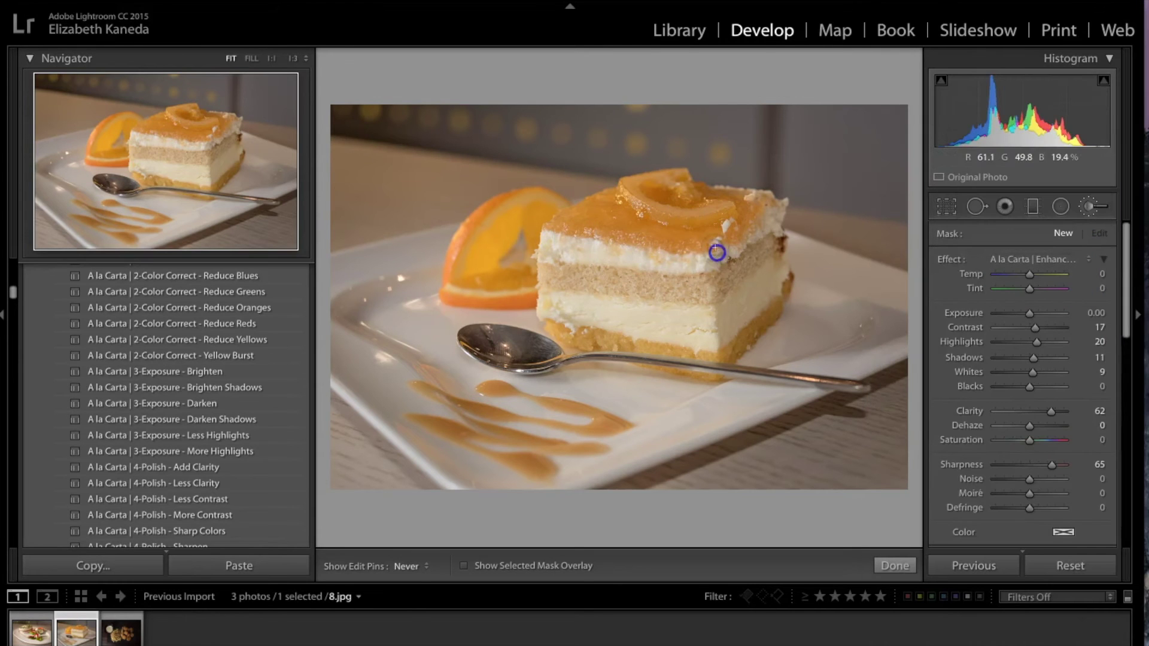
pyautogui.click(717, 250)
pyautogui.press('h')
pyautogui.moveTo(714, 246)
pyautogui.mouseDown()
pyautogui.moveTo(675, 226)
pyautogui.moveTo(621, 245)
pyautogui.moveTo(581, 317)
pyautogui.moveTo(593, 338)
pyautogui.moveTo(686, 289)
pyautogui.moveTo(693, 326)
pyautogui.mouseUp()
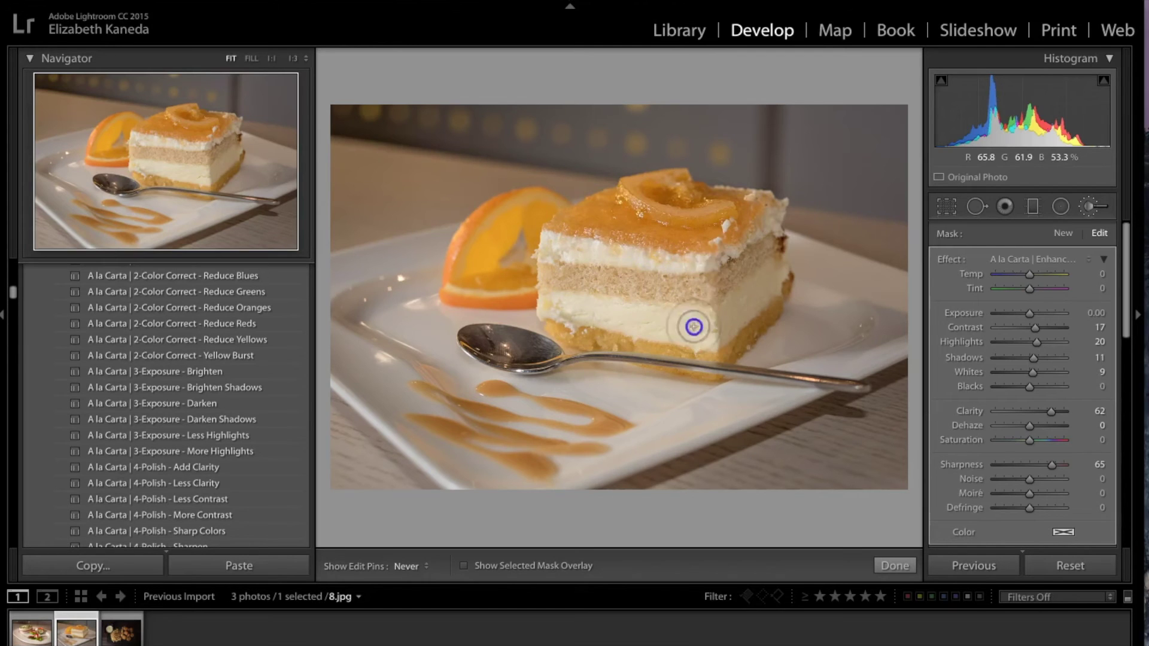
pyautogui.press('h')
pyautogui.click(739, 334)
pyautogui.press('h')
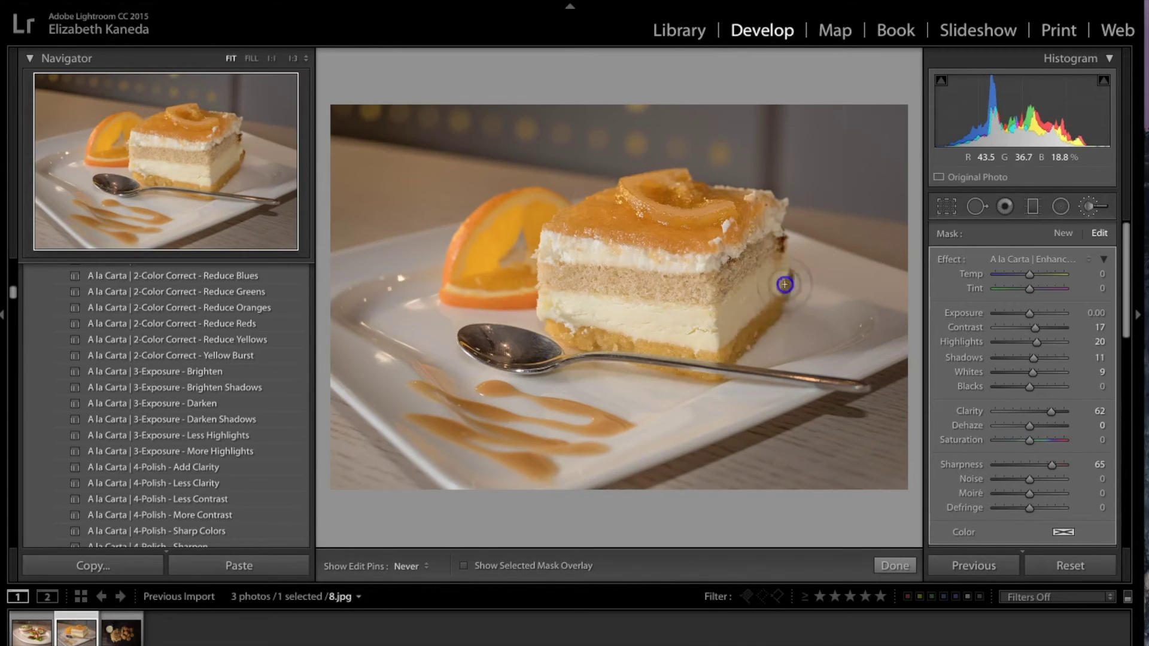
# - Extend the Clarity and Detail brushing over the cake's edge, the orange slice and the caramel drizzle on the plate
pyautogui.press('h')
pyautogui.press('h')
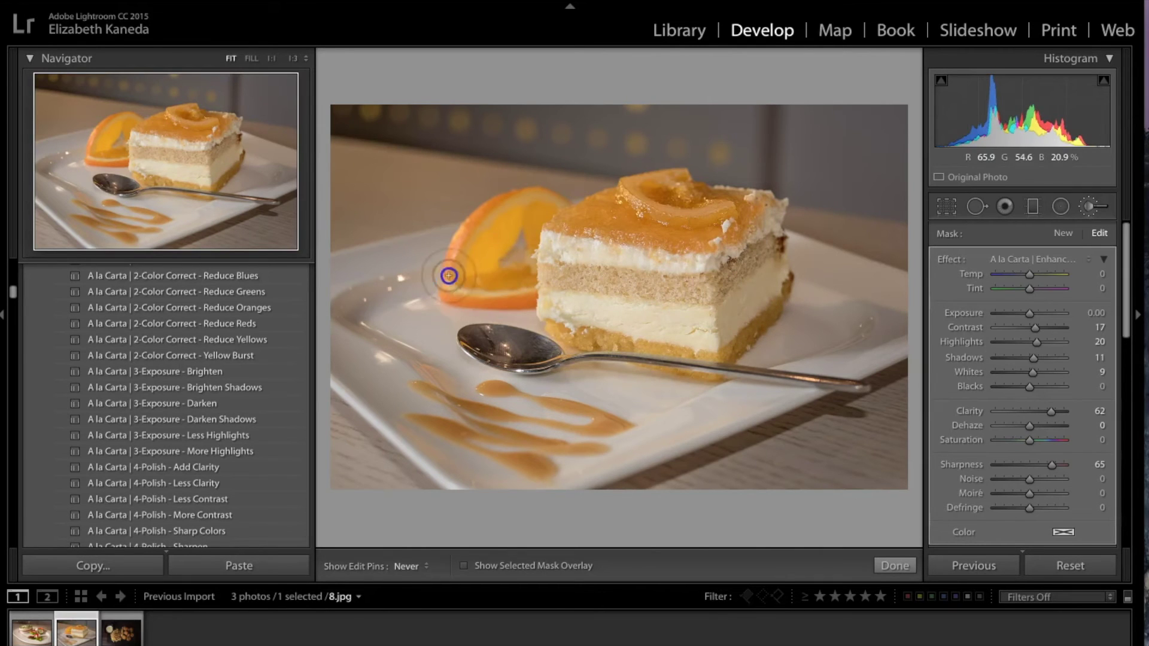
pyautogui.press('h')
pyautogui.press('h')
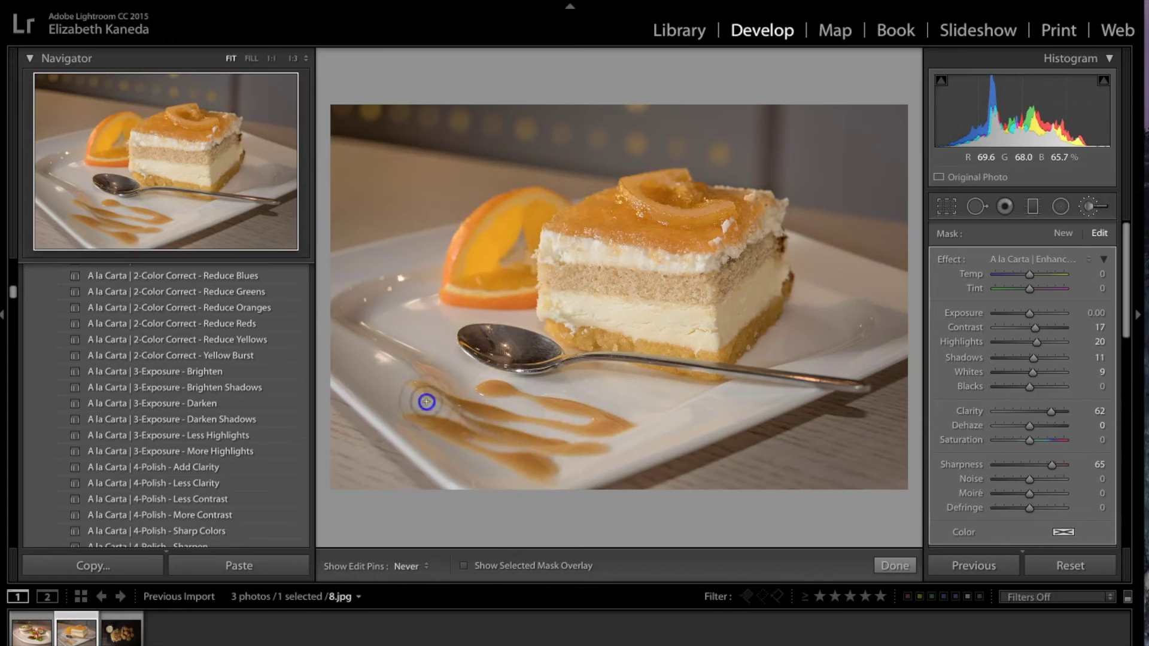
pyautogui.press('h')
pyautogui.press('h')
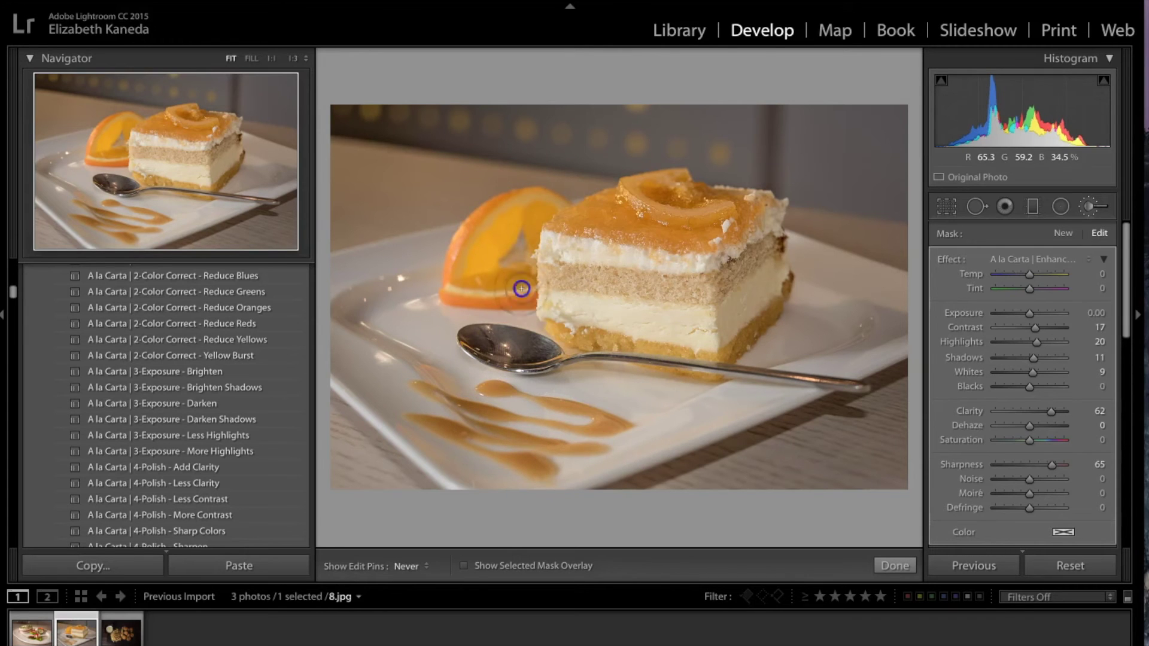
pyautogui.press('h')
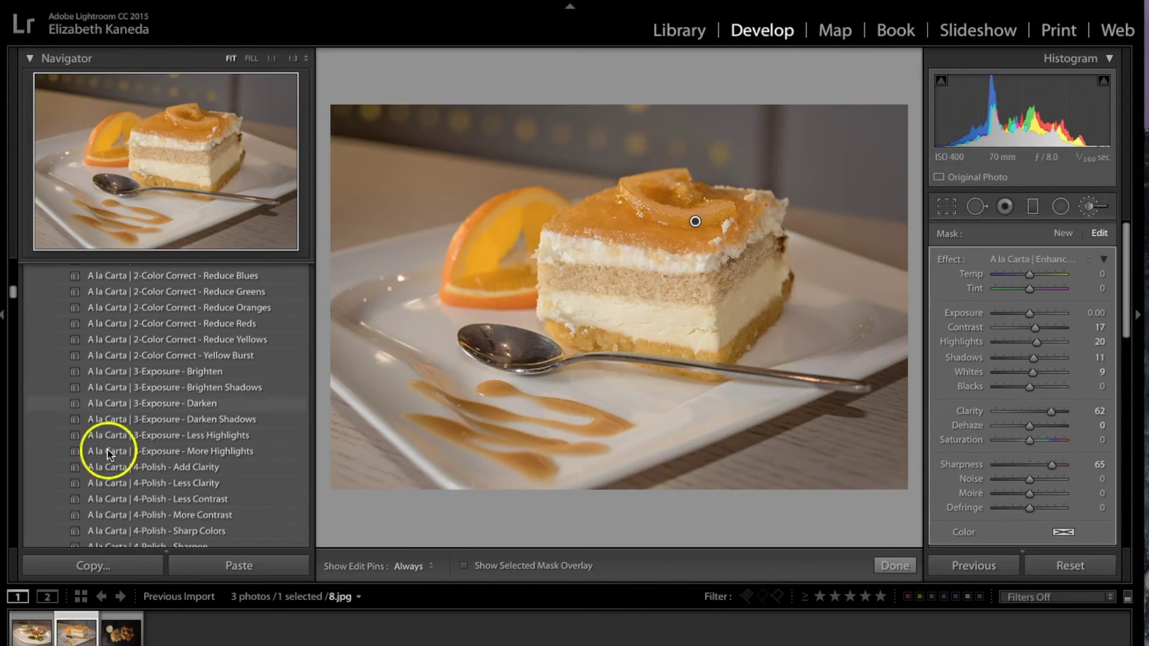
# - Apply the A la Carta 9-Vignette - Subtle Black preset to the cake photo
pyautogui.scroll(-4, 132, 476)
pyautogui.scroll(-8, 133, 483)
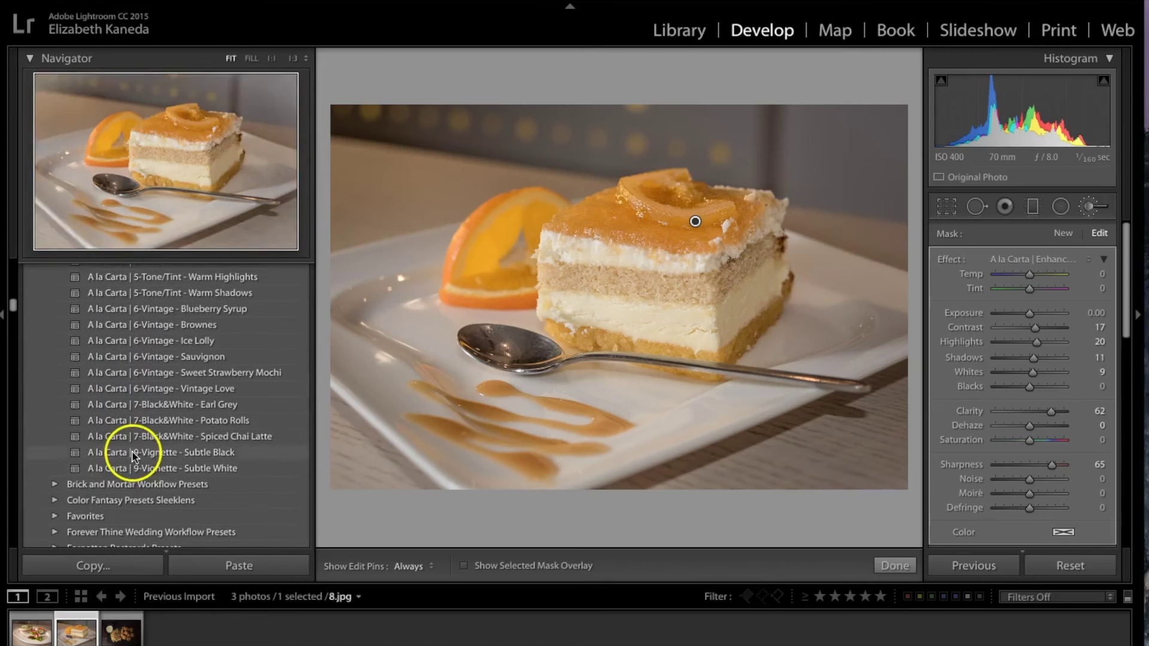
pyautogui.click(133, 453)
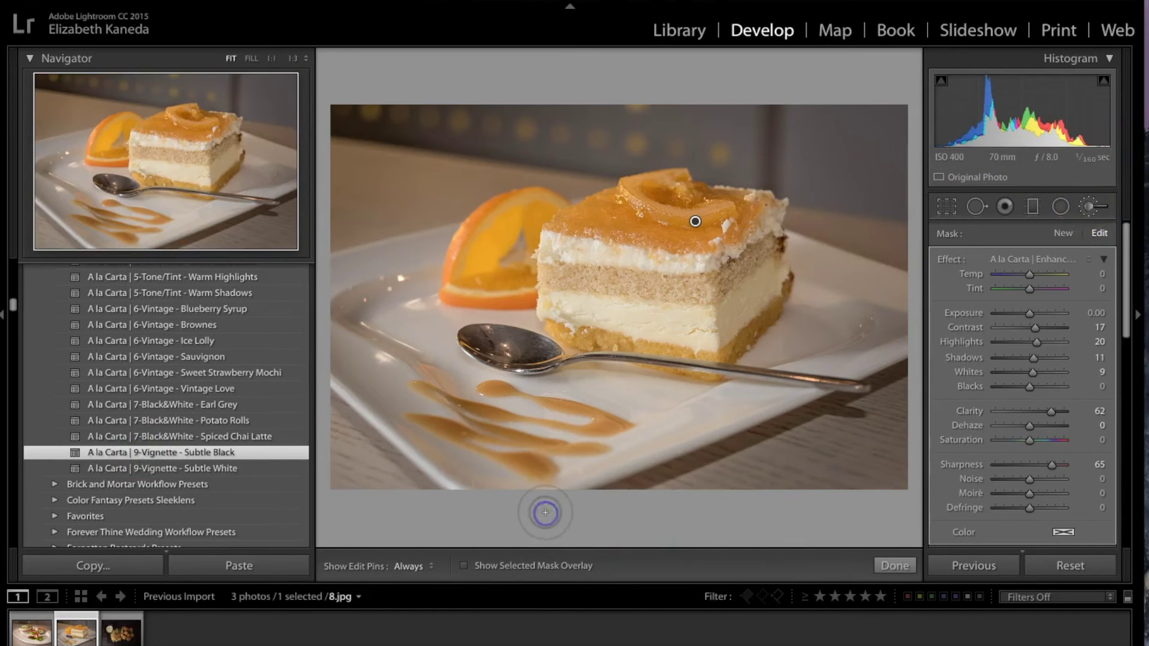
# - Close the adjustment brush and raise the Orange saturation of the cake photo to +31
pyautogui.click(1089, 205)
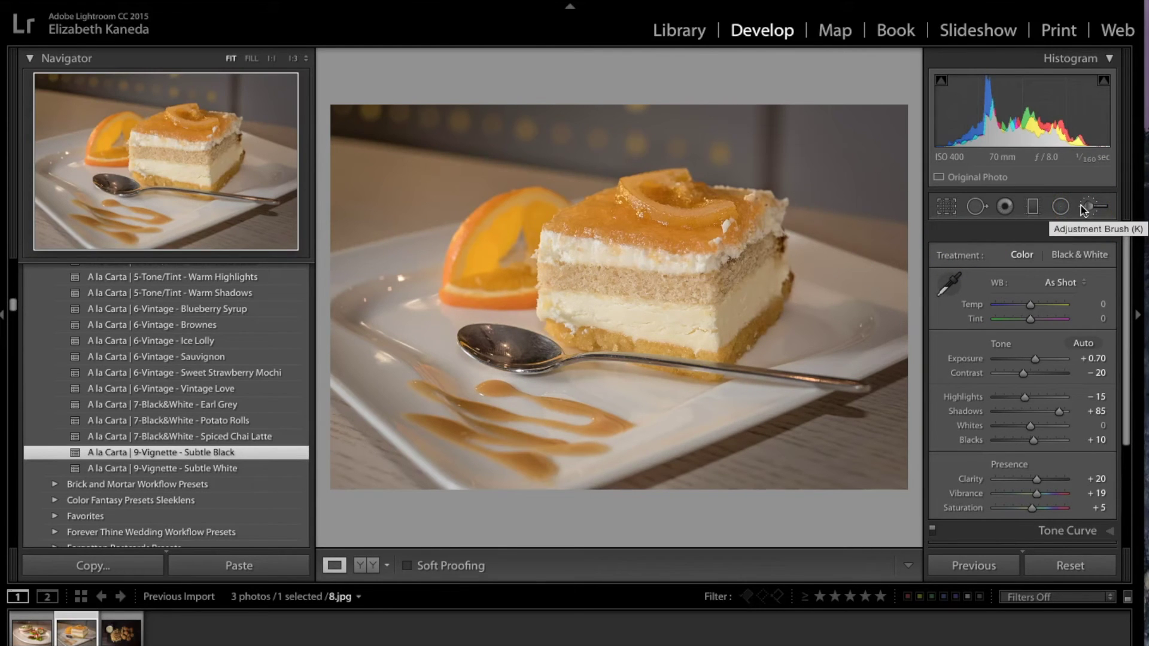
pyautogui.scroll(-5, 1034, 403)
pyautogui.click(985, 421)
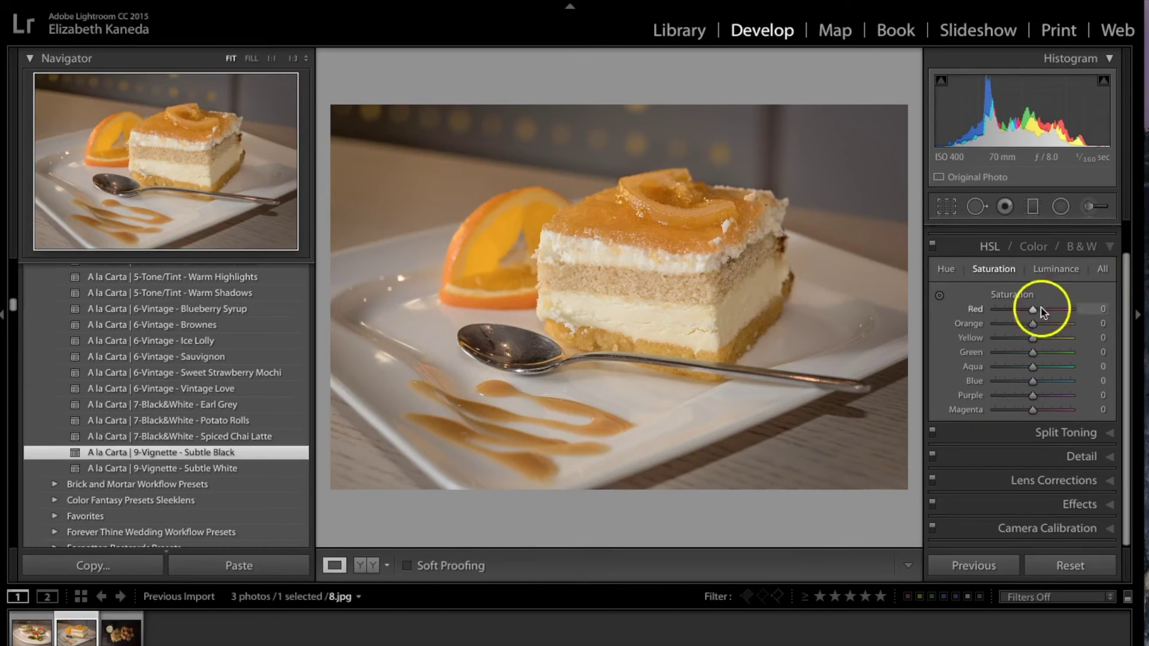
pyautogui.moveTo(1034, 323); pyautogui.dragTo(1038, 325)
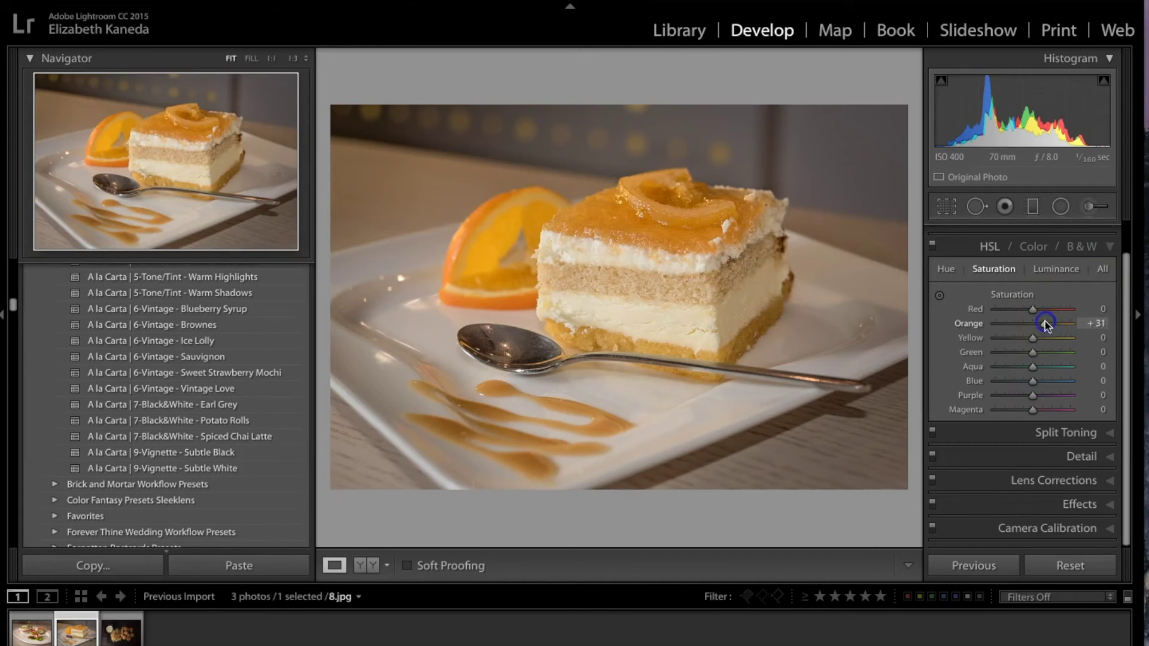
# - Compare the cake photo before and after editing, then open the fries photo 9.jpg in the single view
pyautogui.click(373, 565)
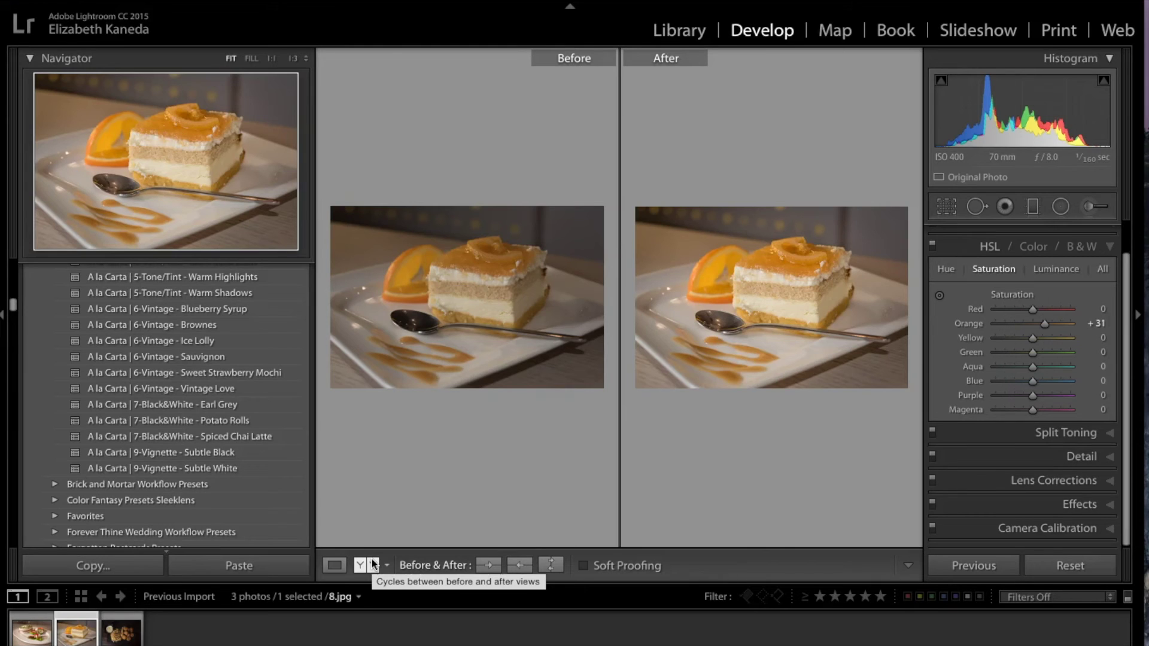
pyautogui.click(141, 638)
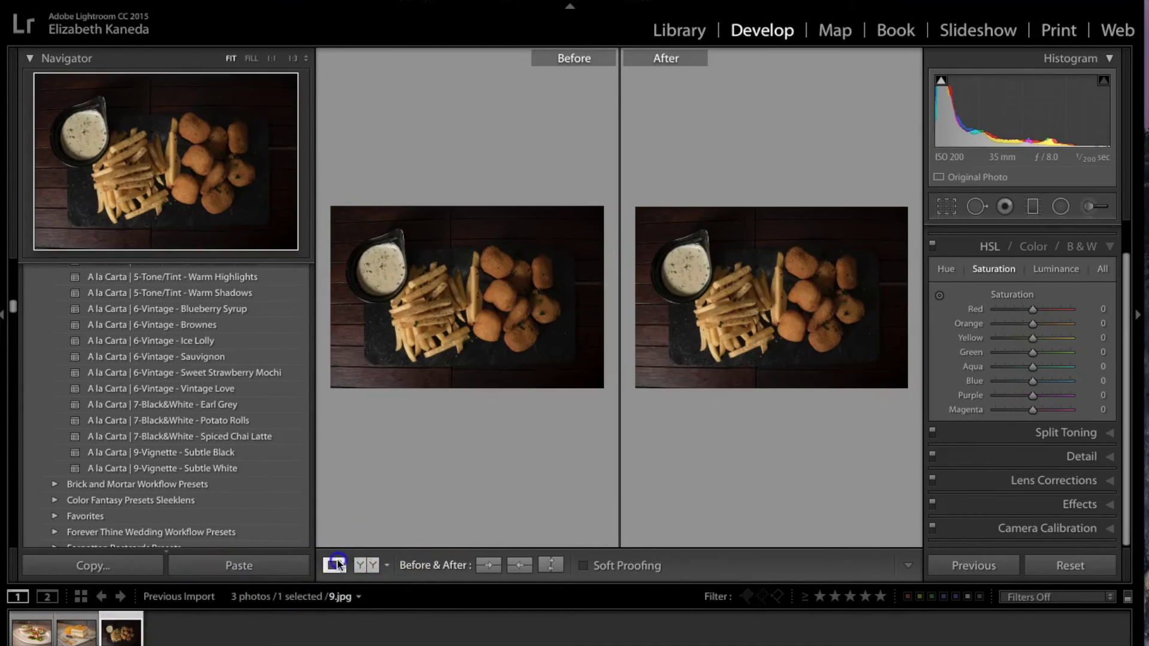
pyautogui.click(336, 565)
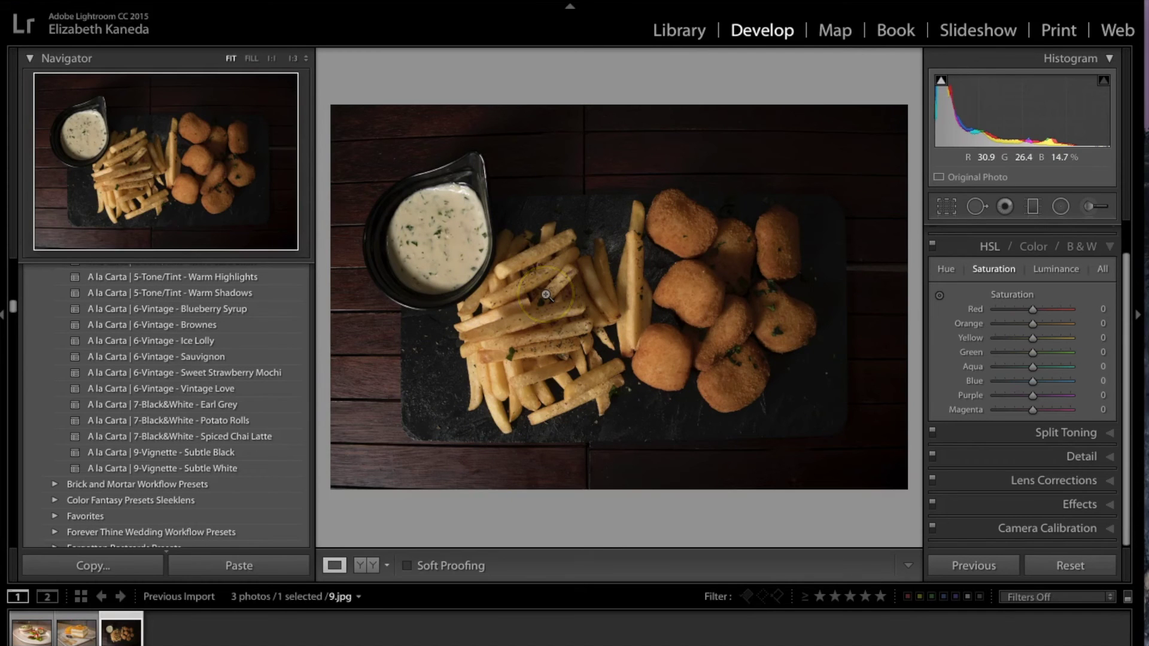
# - Try the A la Carta 0-All in One - Fresh Contrast preset on the fries photo
pyautogui.scroll(15, 132, 308)
pyautogui.scroll(10, 132, 306)
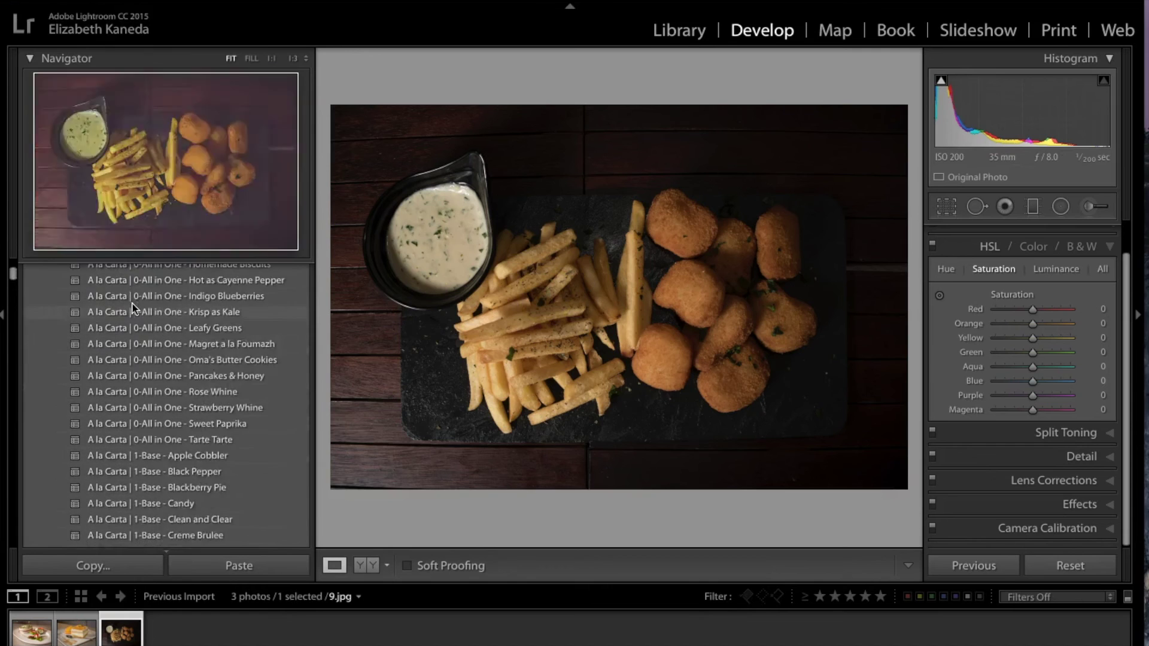
pyautogui.scroll(-1, 250, 426)
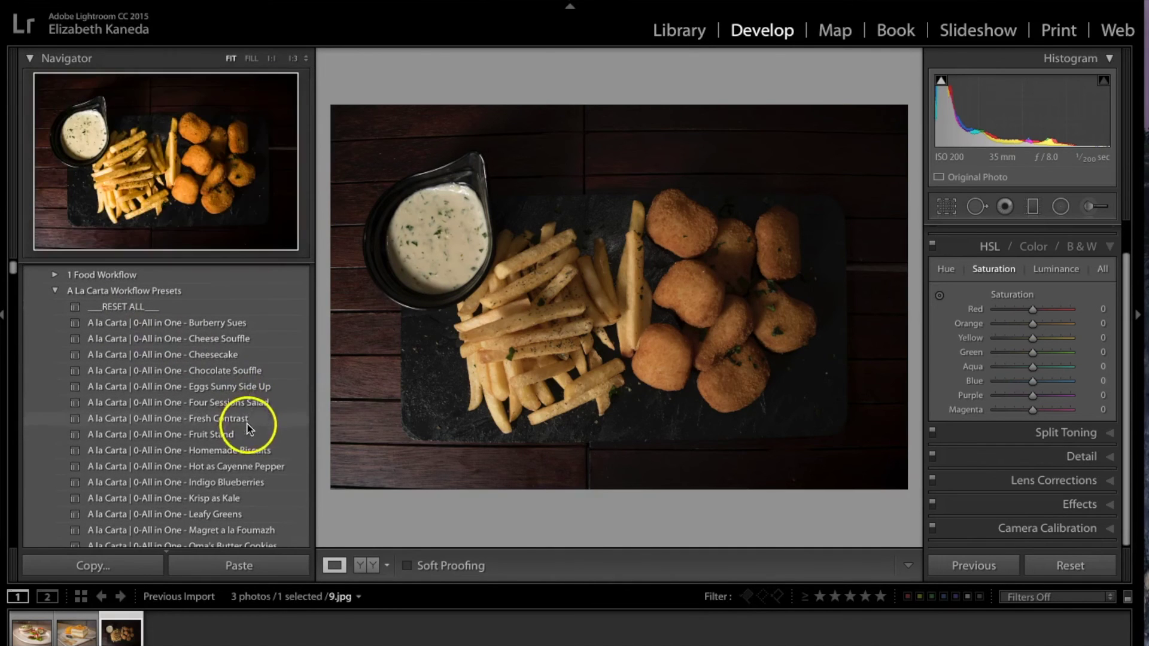
pyautogui.click(249, 427)
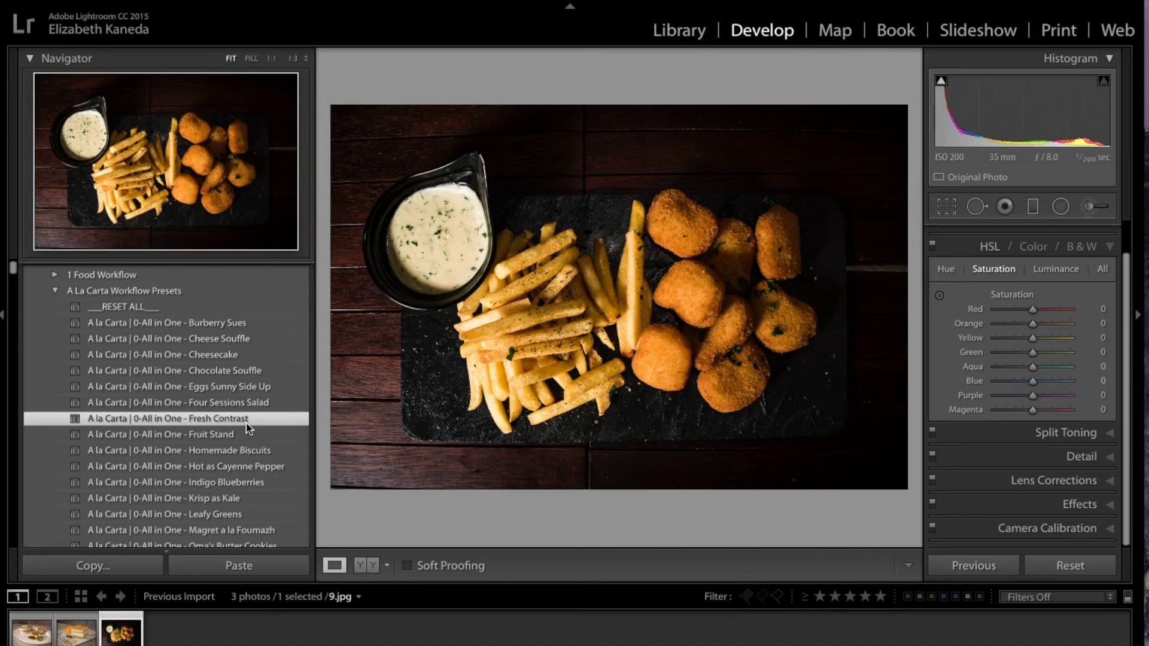
# - Apply the A la Carta 1-Base - Clean and Clear preset to the fries photo
pyautogui.scroll(-5, 187, 424)
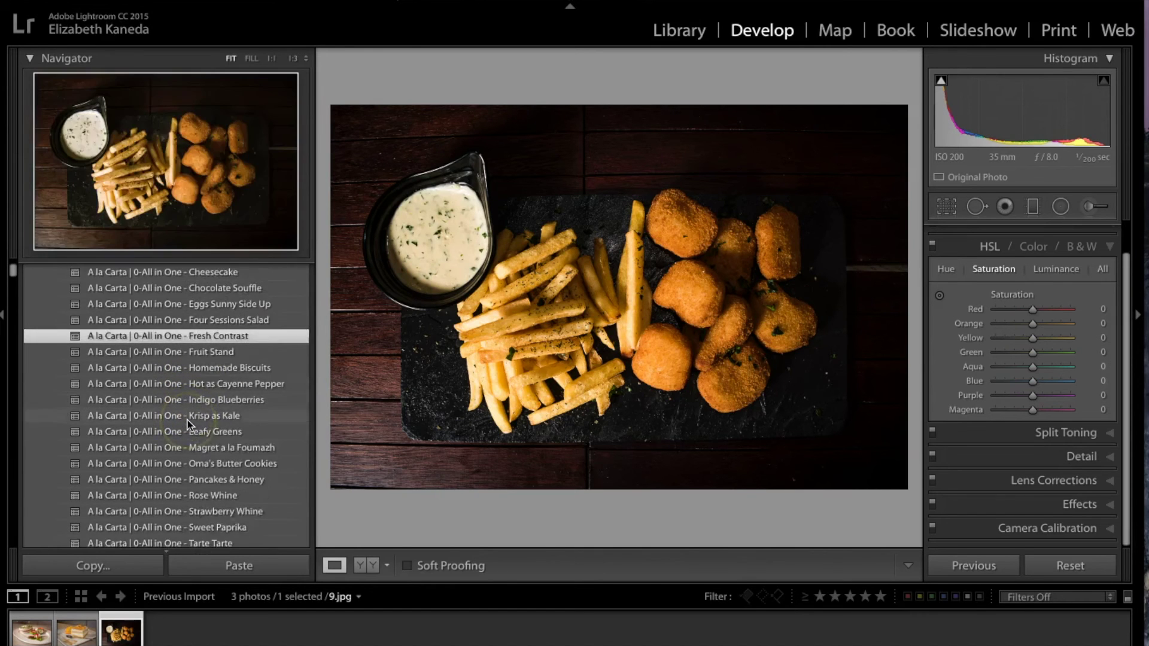
pyautogui.scroll(-3, 188, 424)
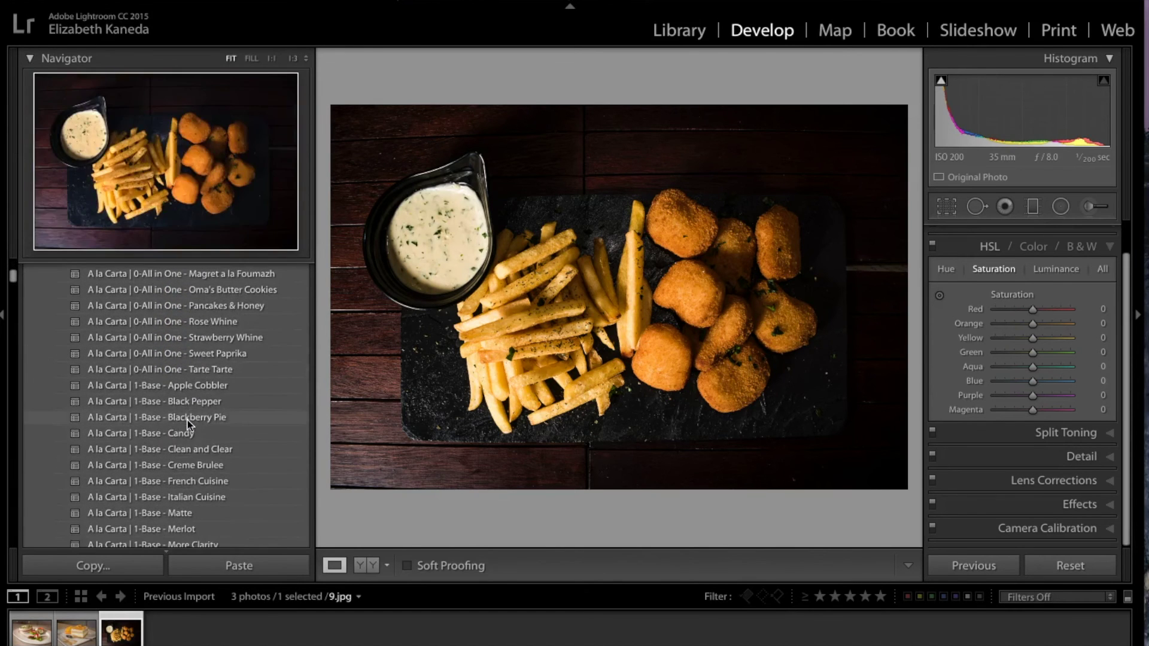
pyautogui.click(195, 450)
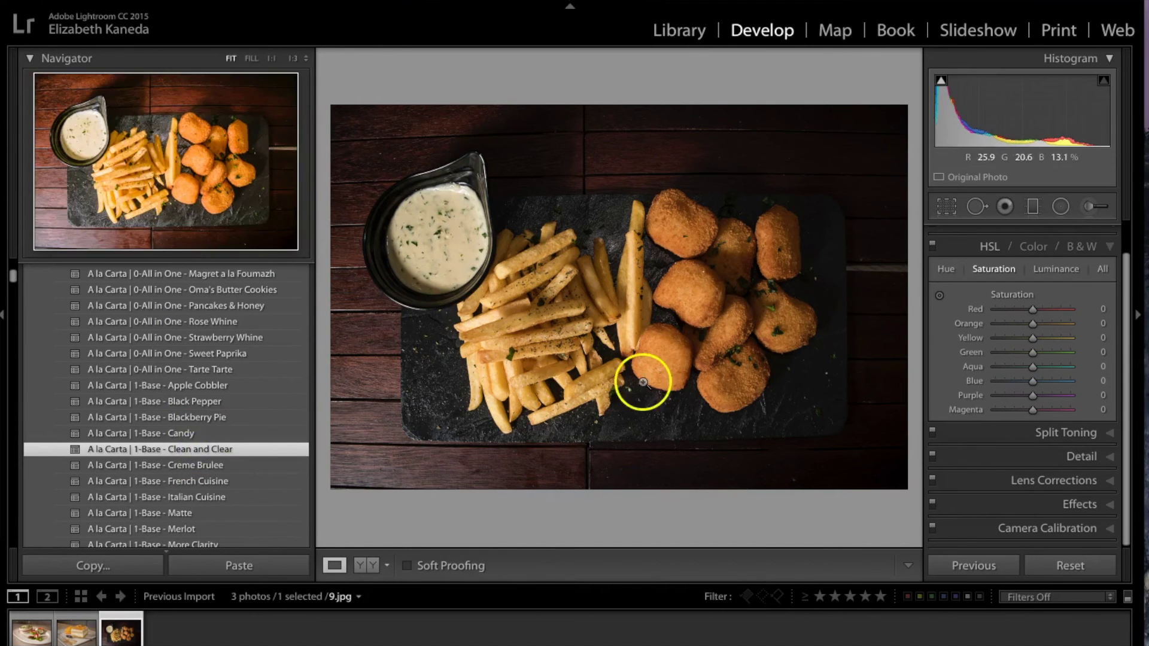
# - Paint the A la Carta Light - Brighten Shadows brush effect over the dark table and slate board around the food
pyautogui.click(1090, 207)
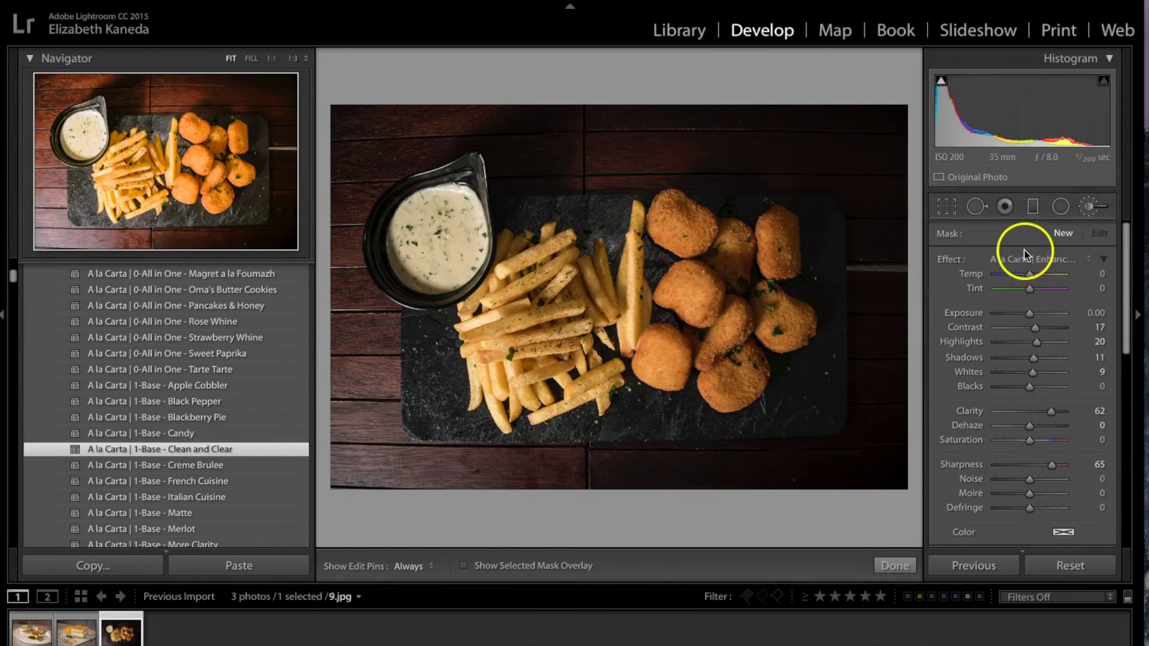
pyautogui.click(1024, 260)
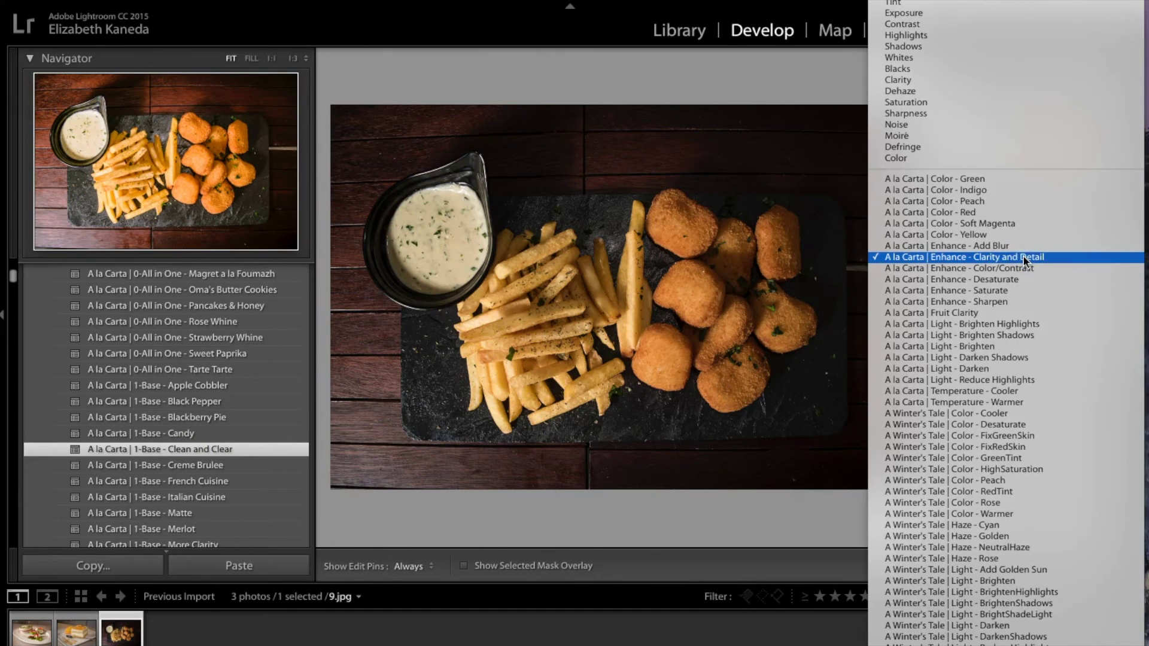
pyautogui.click(1008, 333)
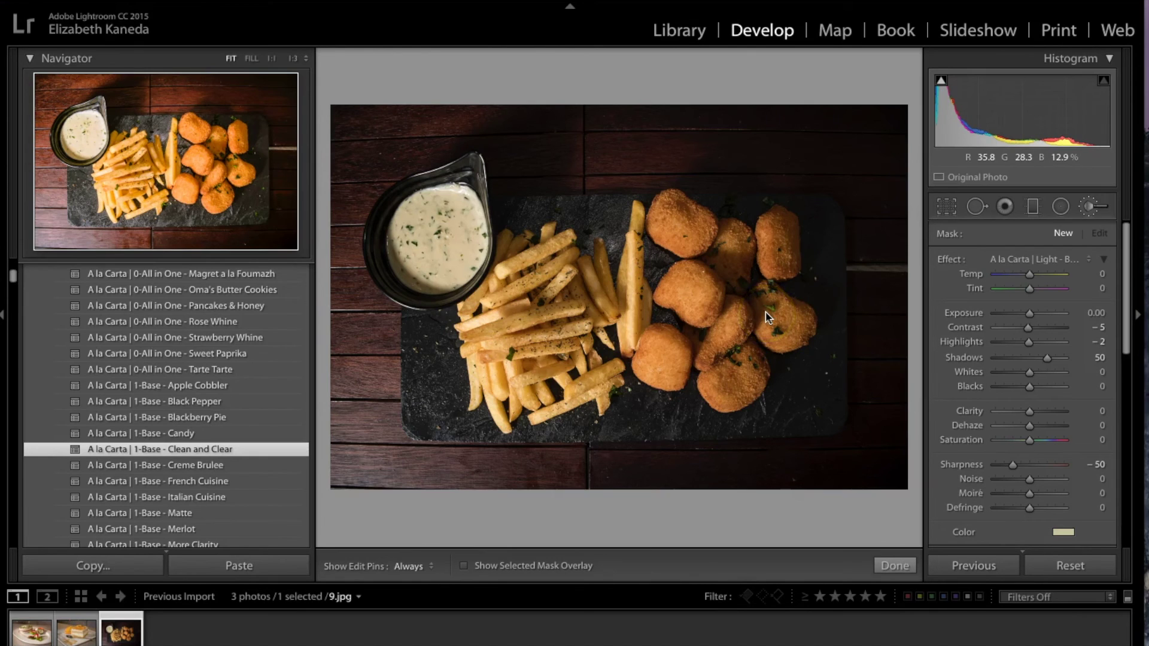
pyautogui.press('h')
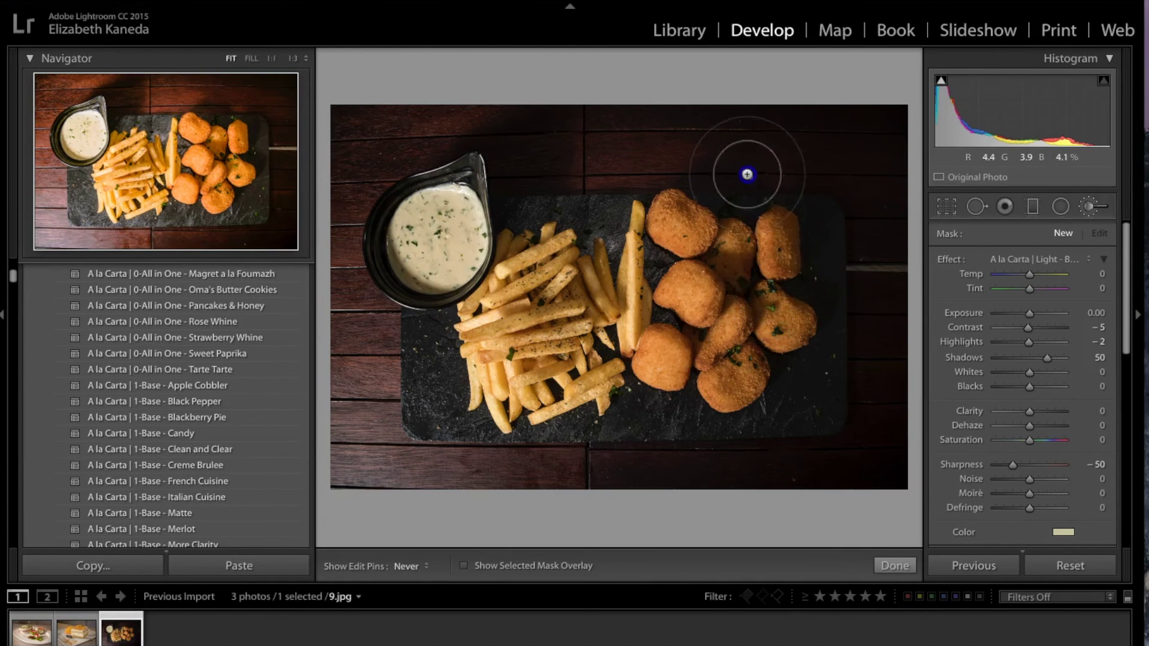
pyautogui.moveTo(847, 239); pyautogui.dragTo(627, 446)
pyautogui.press('h')
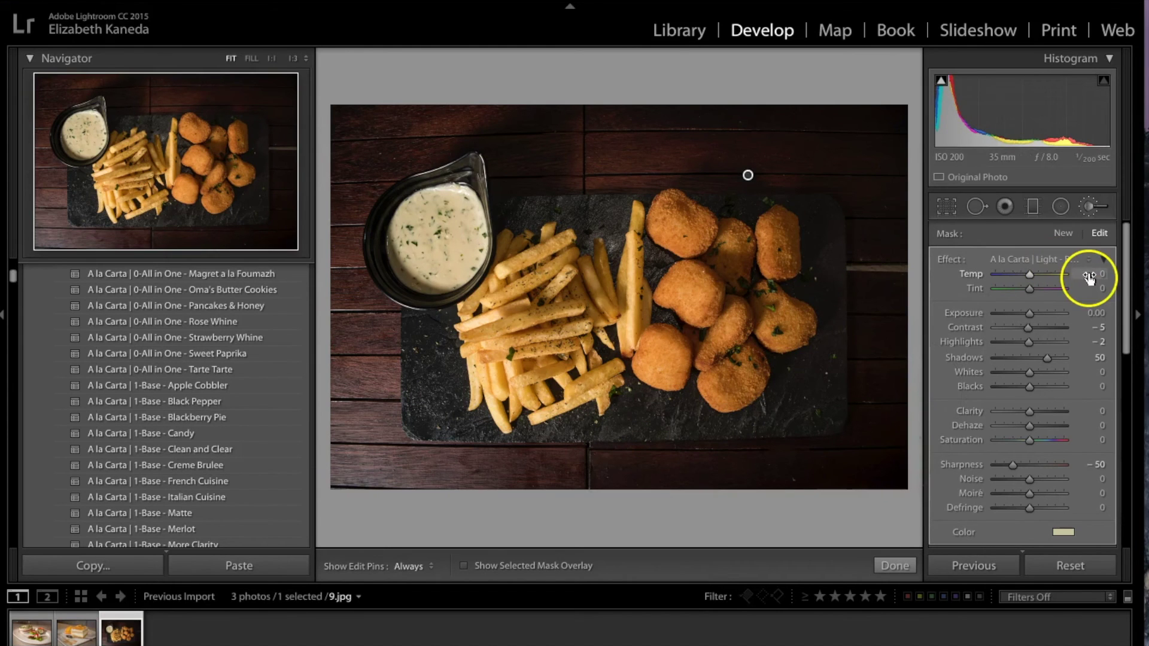
# - Start a new brush mask with the A la Carta Enhance - Clarity and Detail effect and paint it over the fried nuggets
pyautogui.click(1089, 207)
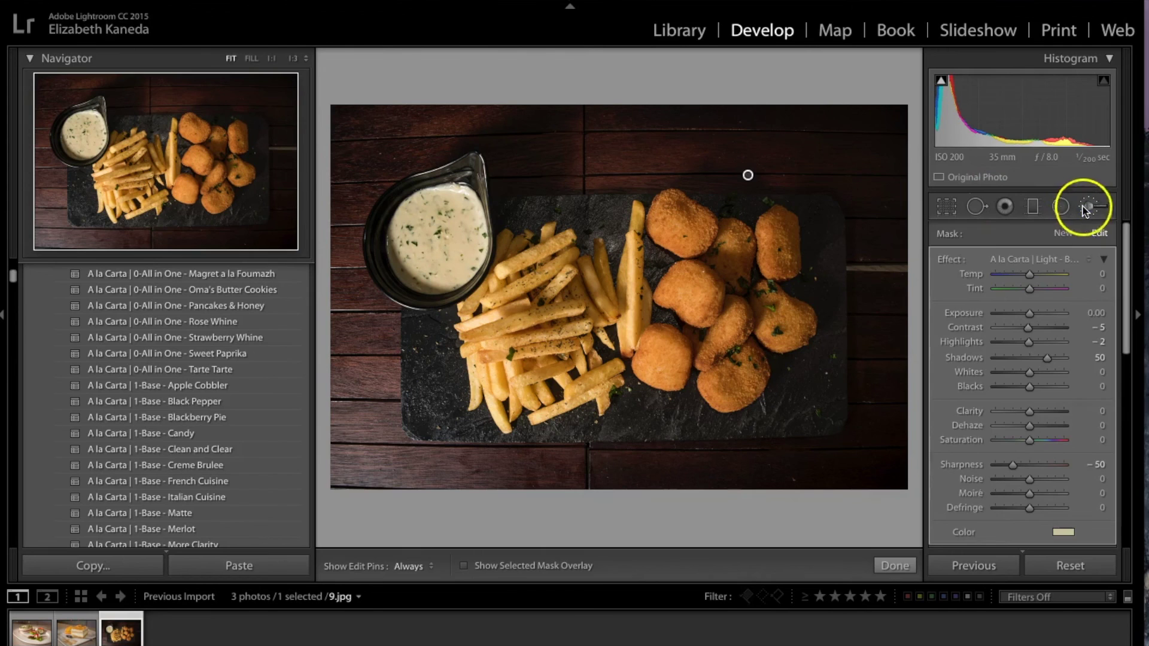
pyautogui.click(1091, 207)
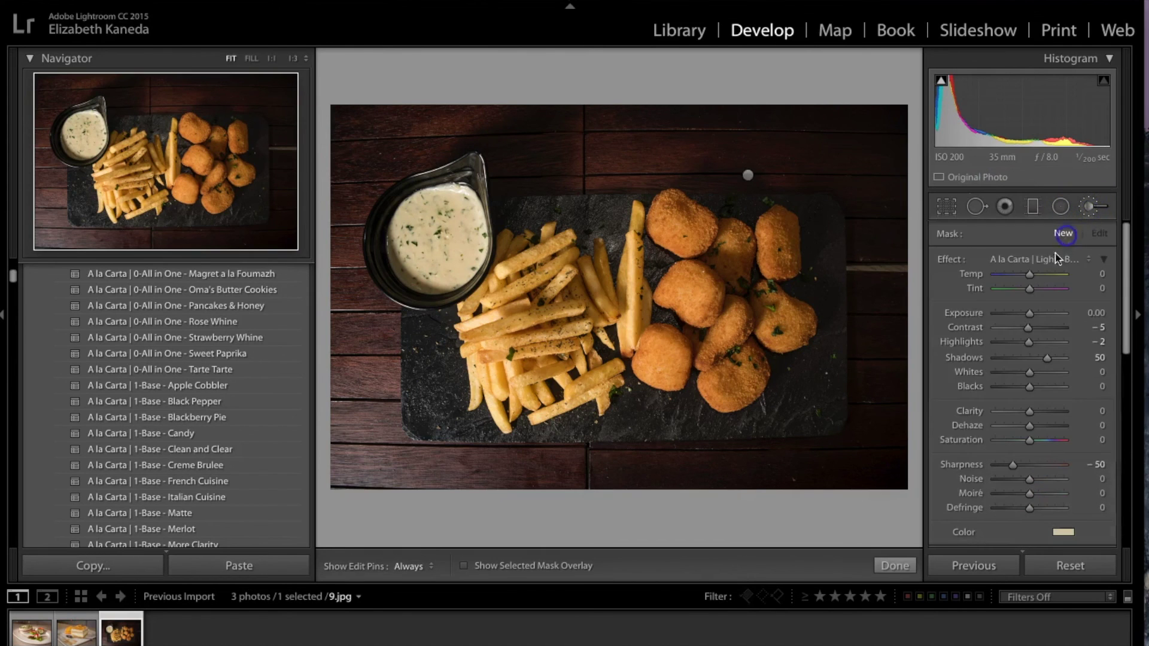
pyautogui.click(1057, 259)
pyautogui.moveTo(1053, 256); pyautogui.dragTo(1027, 180)
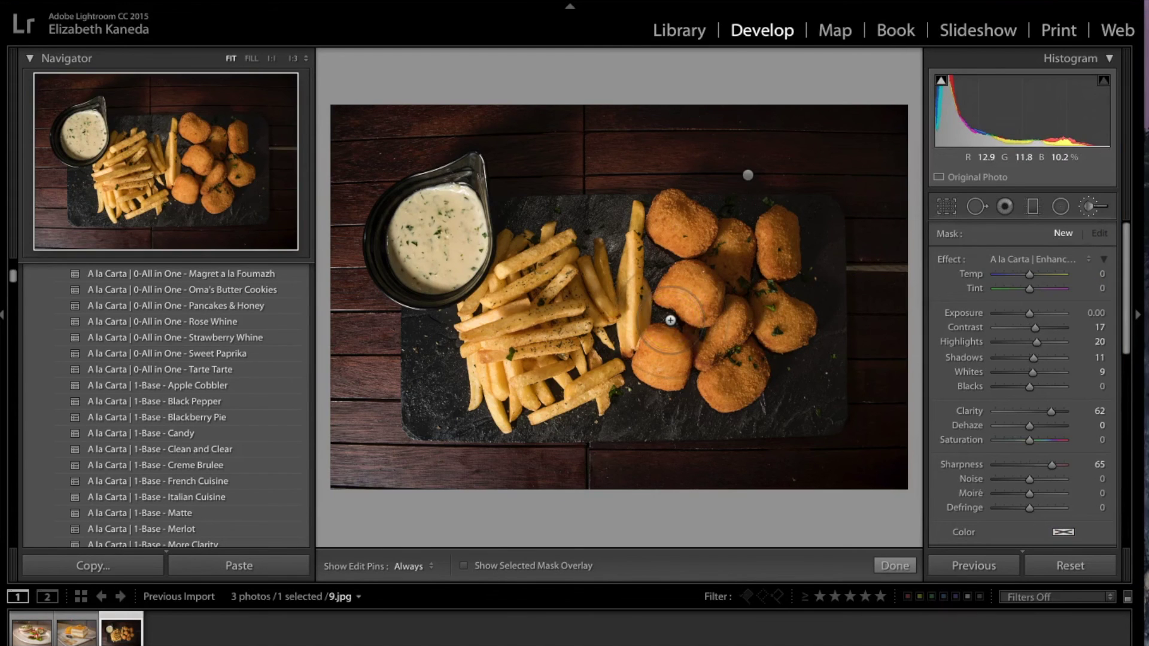
pyautogui.moveTo(670, 321)
pyautogui.mouseDown()
pyautogui.moveTo(687, 277)
pyautogui.moveTo(725, 277)
pyautogui.moveTo(678, 224)
pyautogui.mouseUp()
pyautogui.press('h')
pyautogui.moveTo(796, 230)
pyautogui.mouseDown()
pyautogui.moveTo(776, 307)
pyautogui.moveTo(744, 321)
pyautogui.moveTo(717, 365)
pyautogui.moveTo(670, 373)
pyautogui.moveTo(634, 360)
pyautogui.mouseUp()
pyautogui.press('h')
pyautogui.press('h')
pyautogui.moveTo(707, 331); pyautogui.dragTo(706, 330)
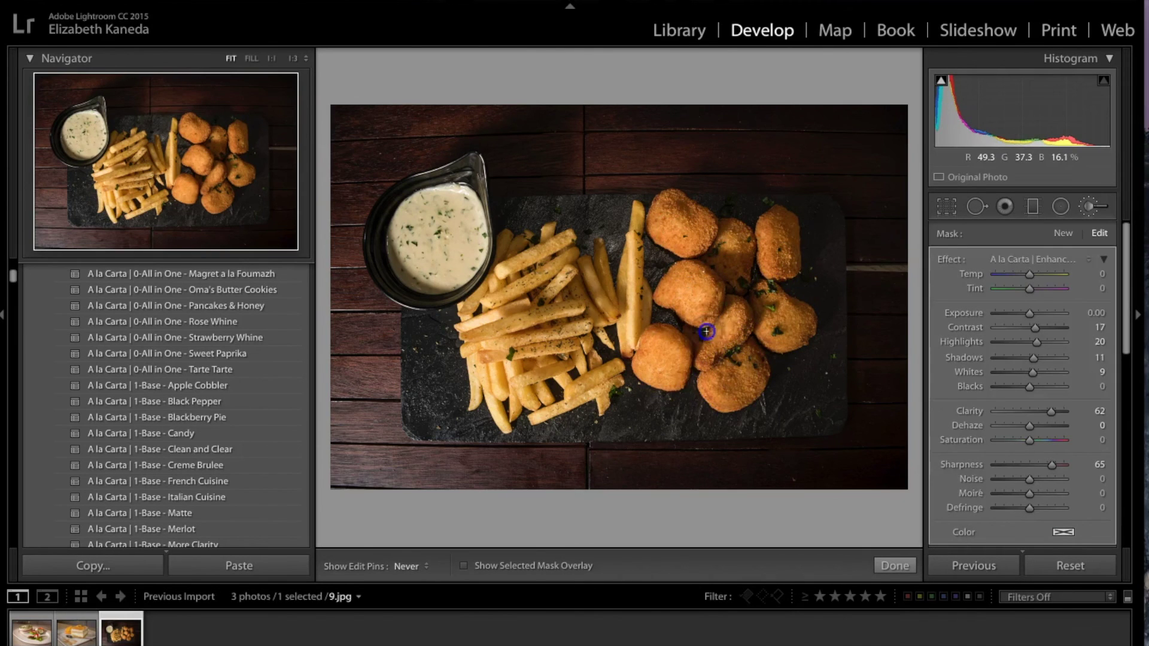
# - Continue the Clarity and Detail brushing across the fries and the dip bowl
pyautogui.moveTo(790, 317)
pyautogui.mouseDown()
pyautogui.moveTo(741, 236)
pyautogui.moveTo(719, 261)
pyautogui.moveTo(564, 326)
pyautogui.moveTo(494, 319)
pyautogui.moveTo(487, 341)
pyautogui.mouseUp()
pyautogui.press('h')
pyautogui.press('h')
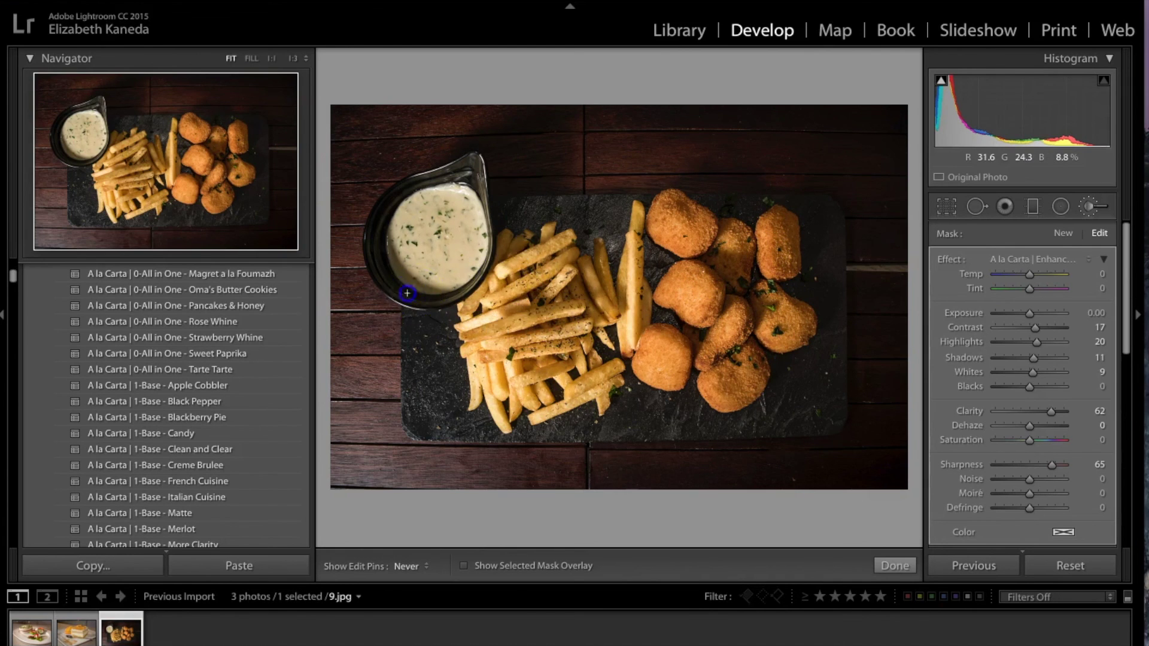
pyautogui.press('h')
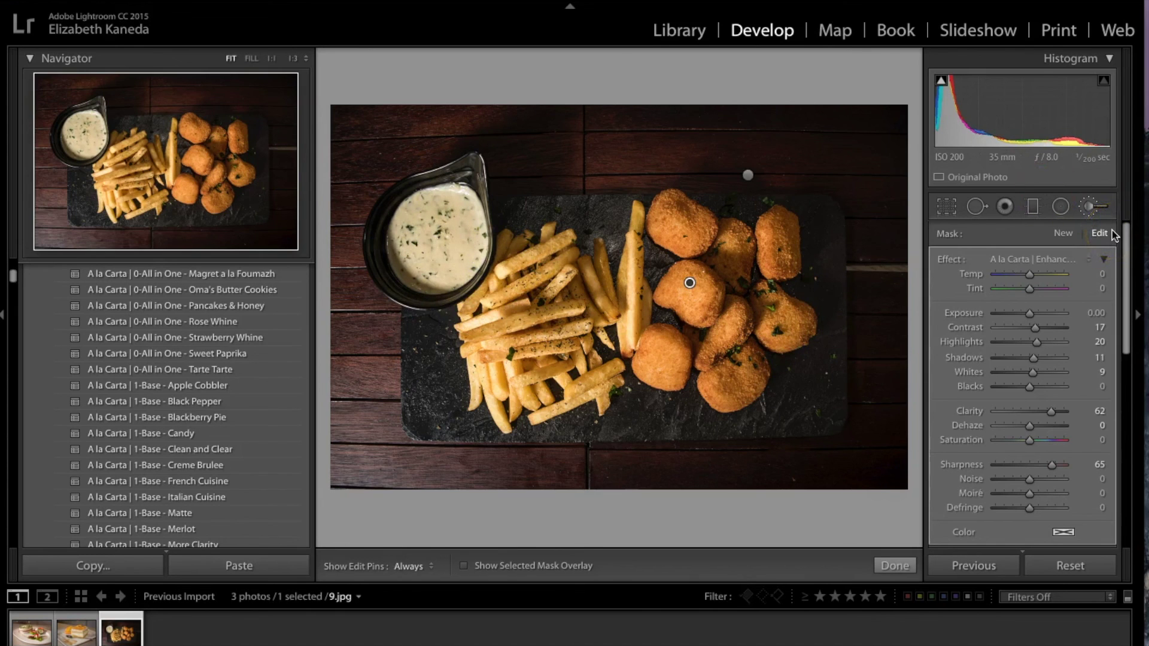
# - Apply the A la Carta 9-Vignette - Subtle Black preset to the fries photo and finish the adjustment brush editing
pyautogui.click(1064, 234)
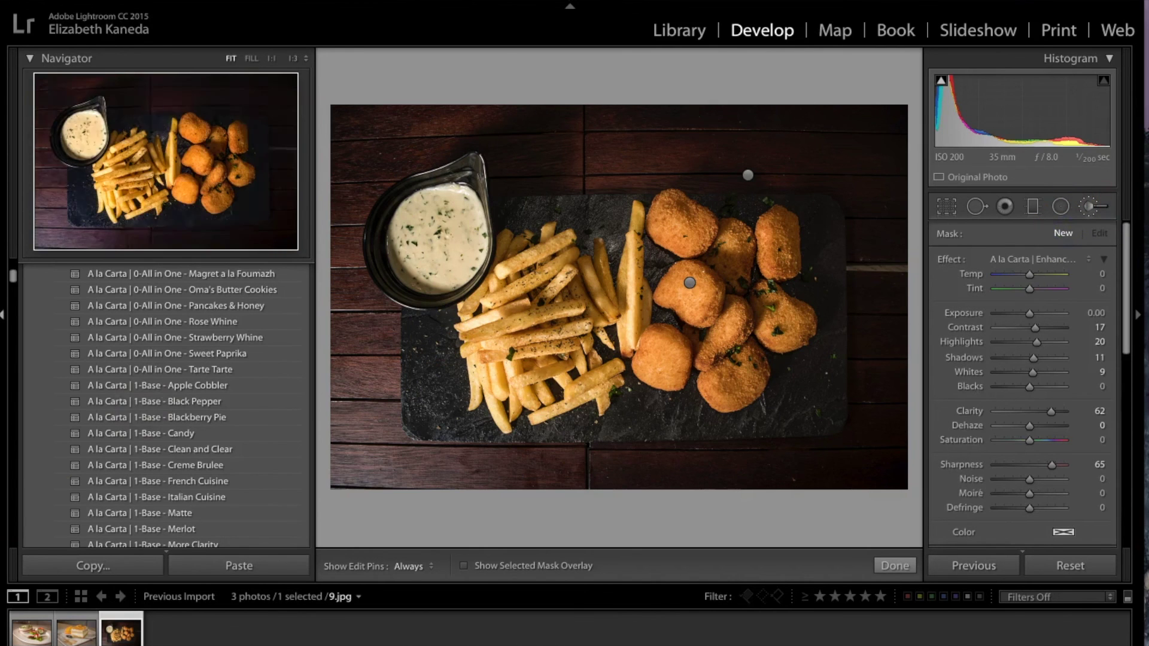
pyautogui.scroll(-10, 171, 422)
pyautogui.scroll(-10, 171, 422)
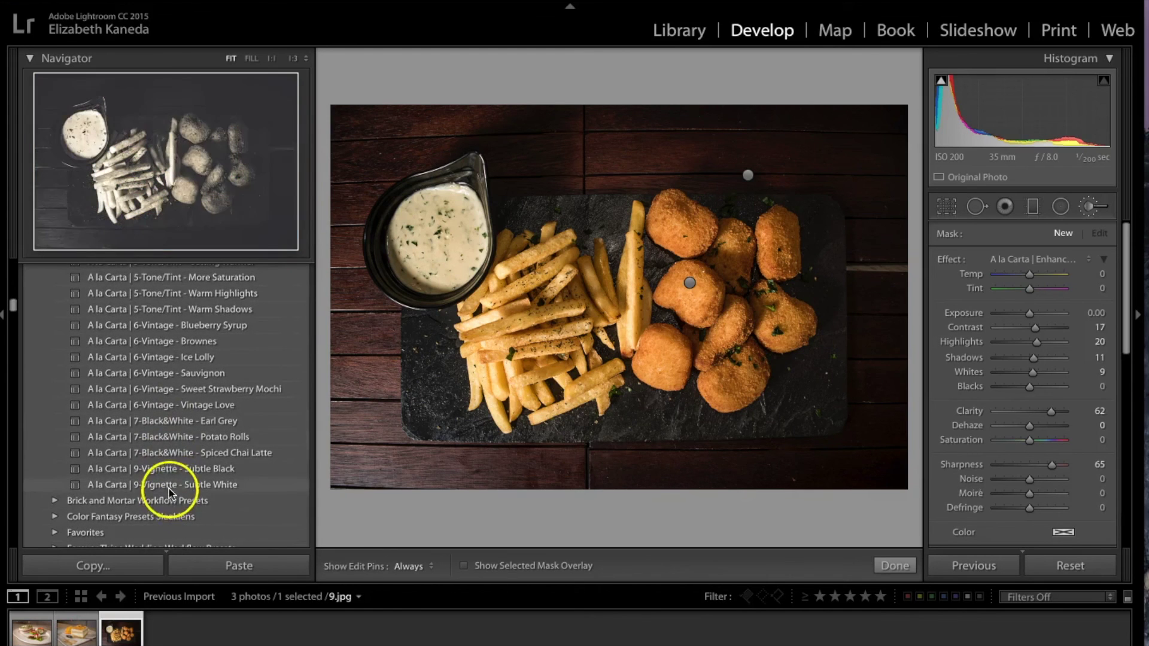
pyautogui.click(169, 470)
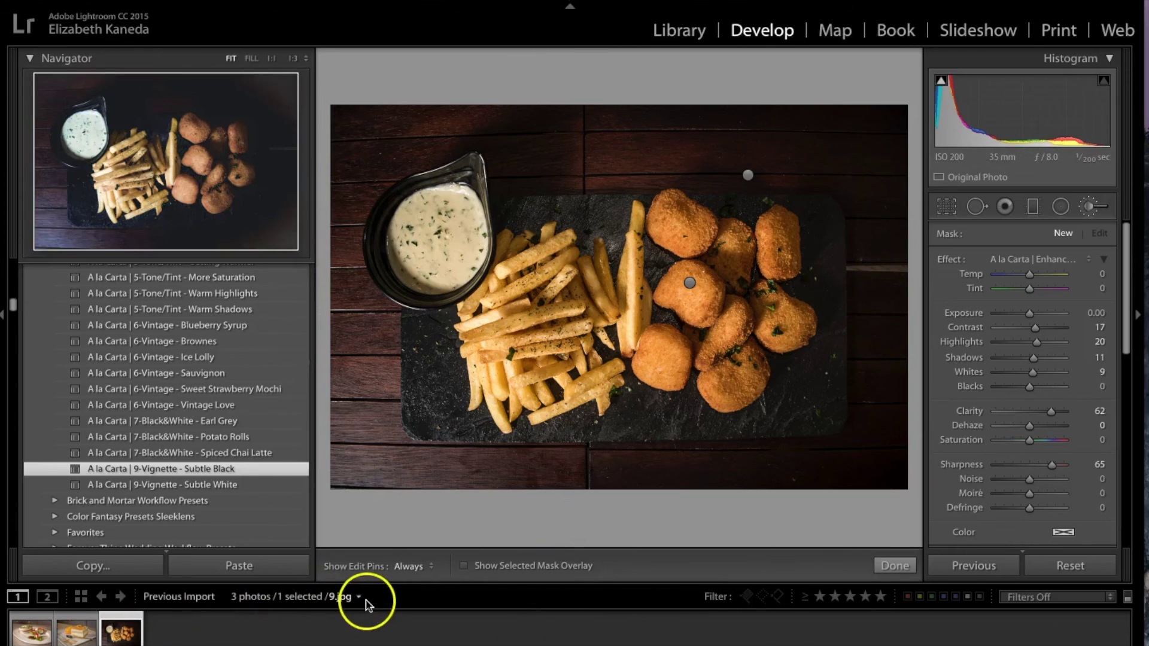
pyautogui.click(440, 482)
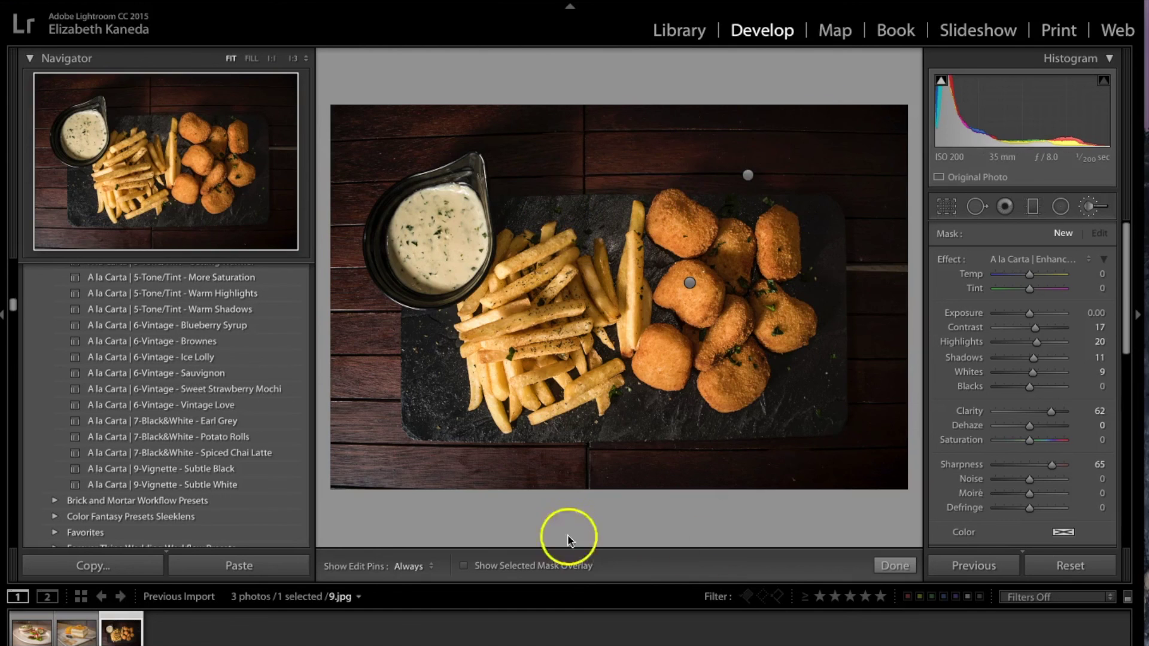
pyautogui.click(895, 566)
# - Compare the fries photo before and after side by side, and return to the single-photo view
pyautogui.click(364, 568)
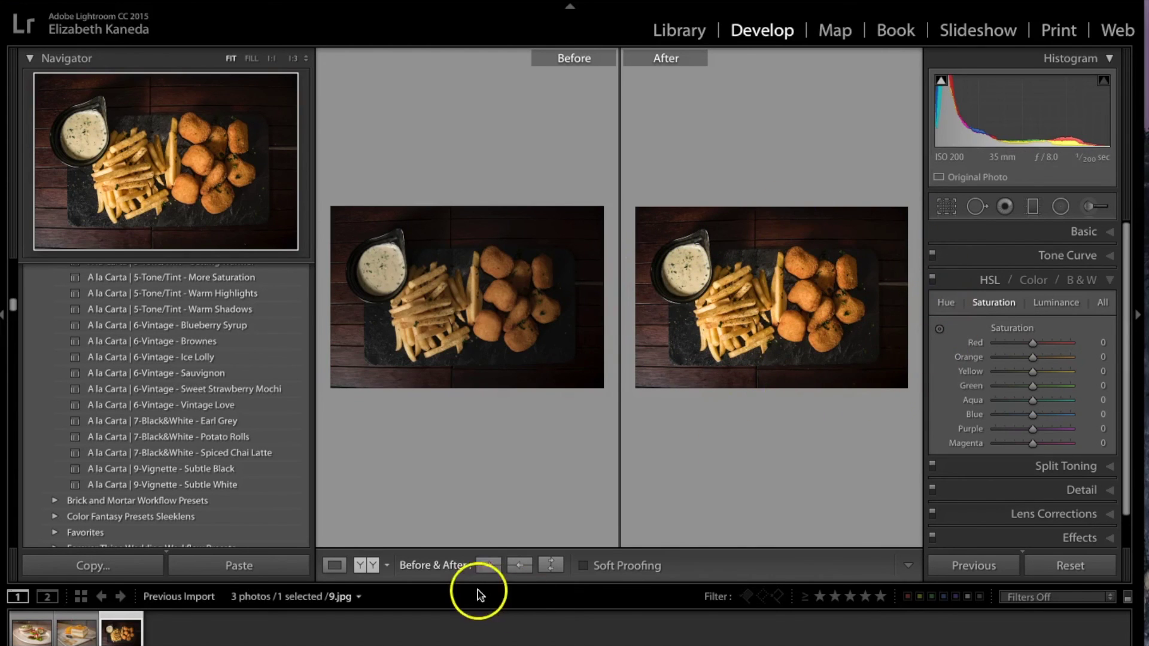
pyautogui.click(333, 564)
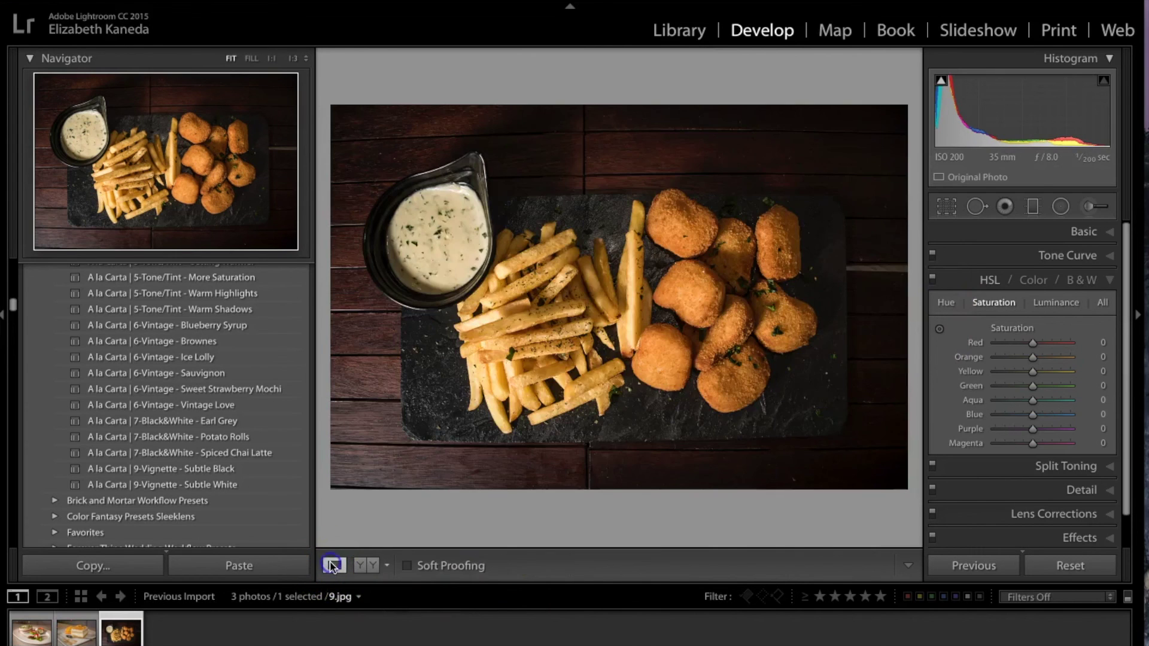
pyautogui.click(333, 565)
pyautogui.click(83, 633)
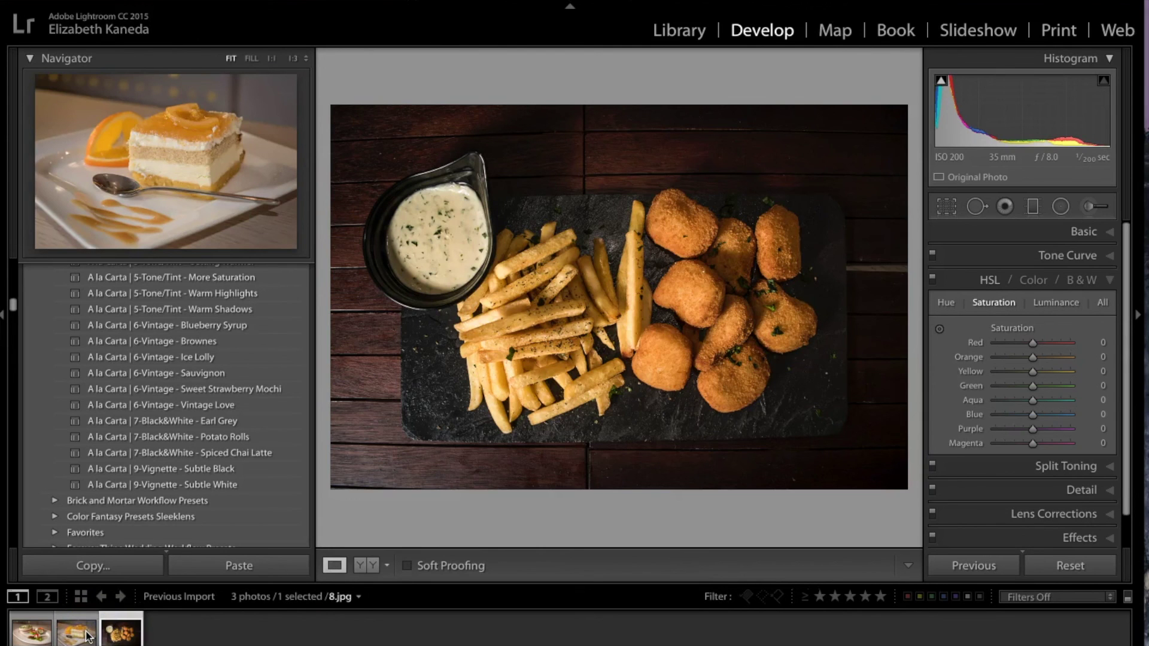
pyautogui.click(46, 635)
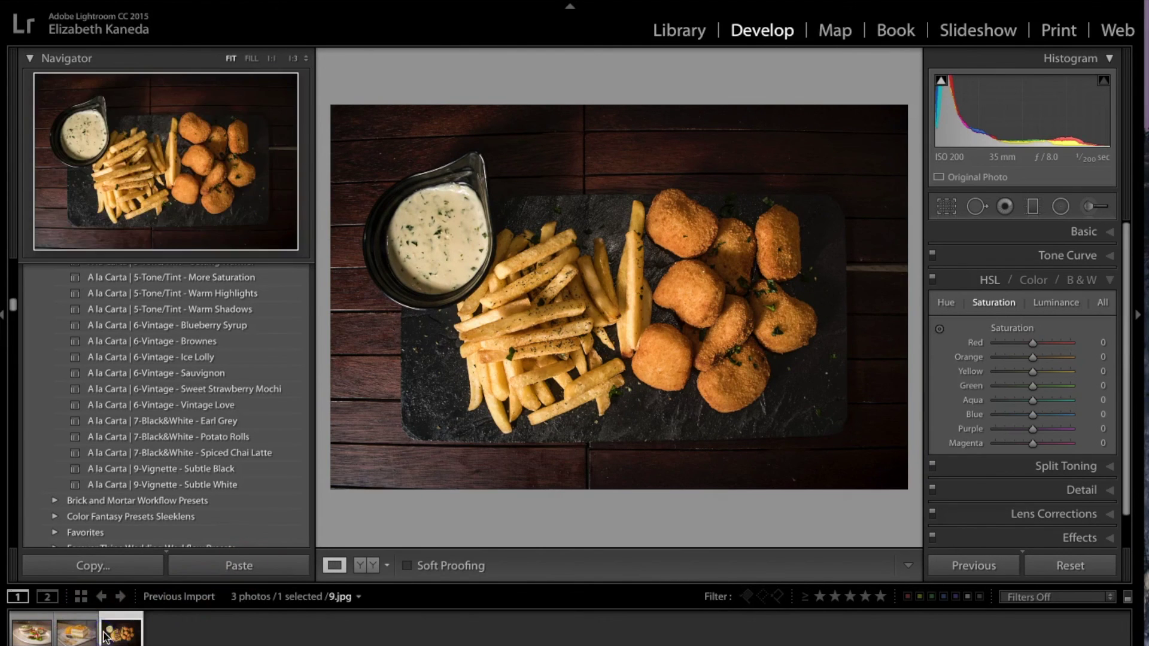